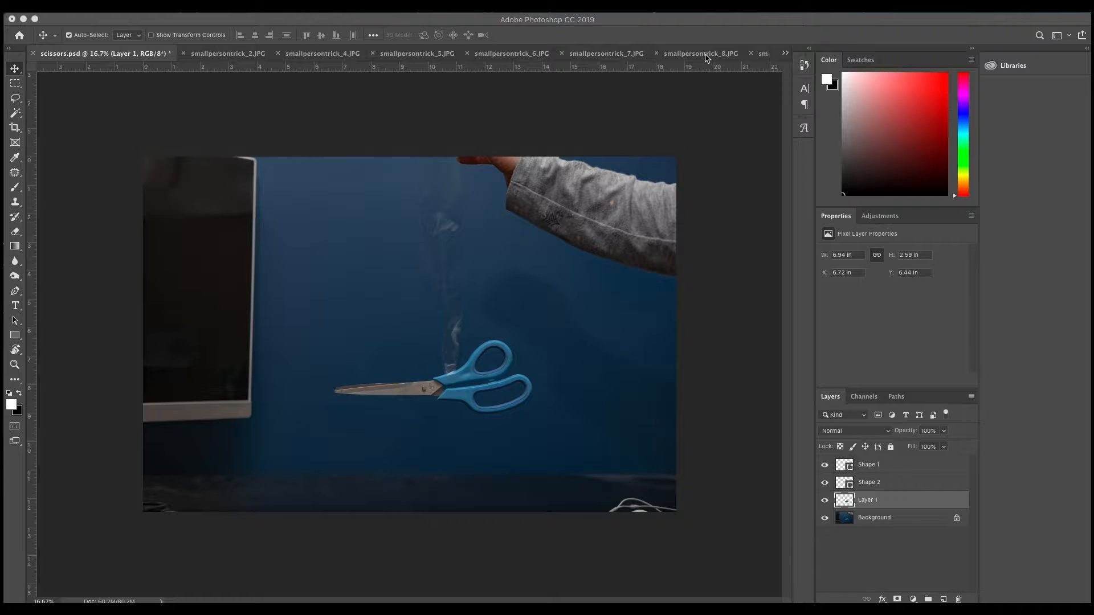
- Look through the open smallpersontrick photos one by one and return to the scissors.psd document
left_click(785, 54)
left_click(789, 52)
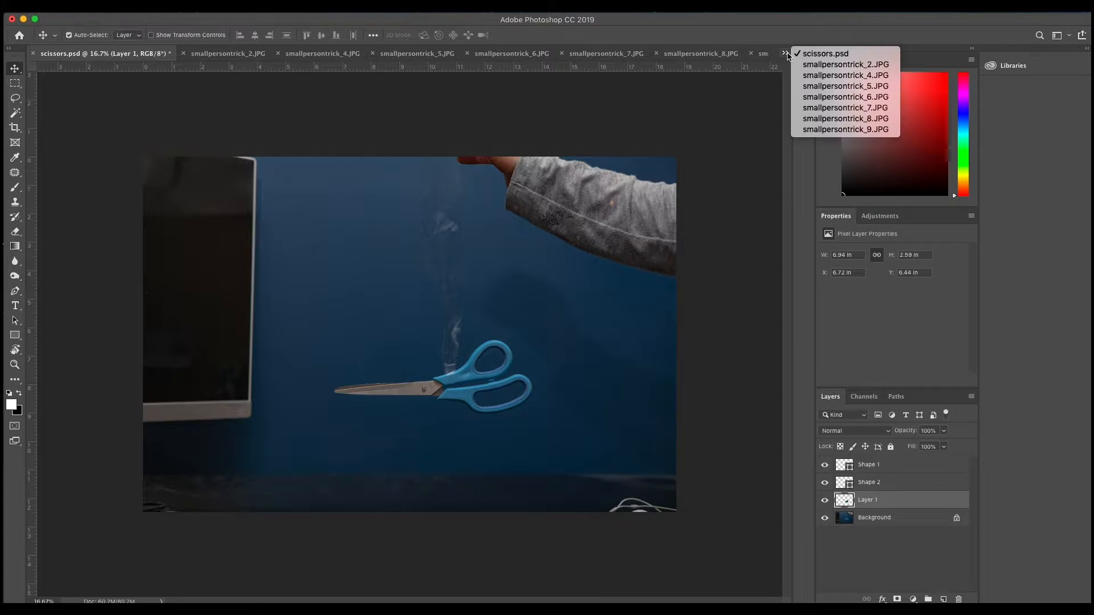
left_click(837, 65)
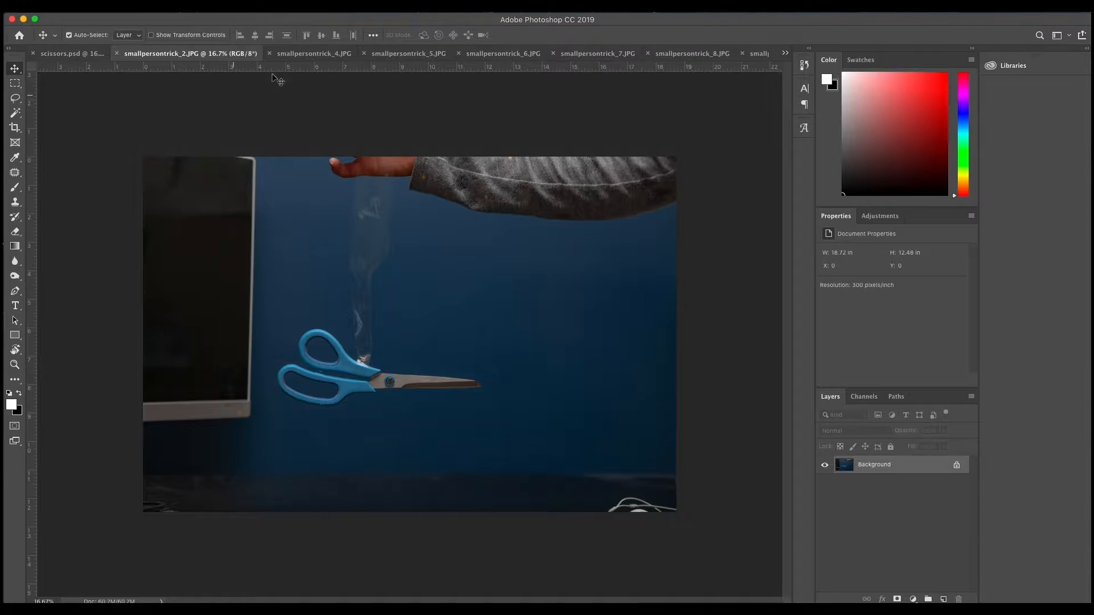
left_click(293, 54)
left_click(416, 57)
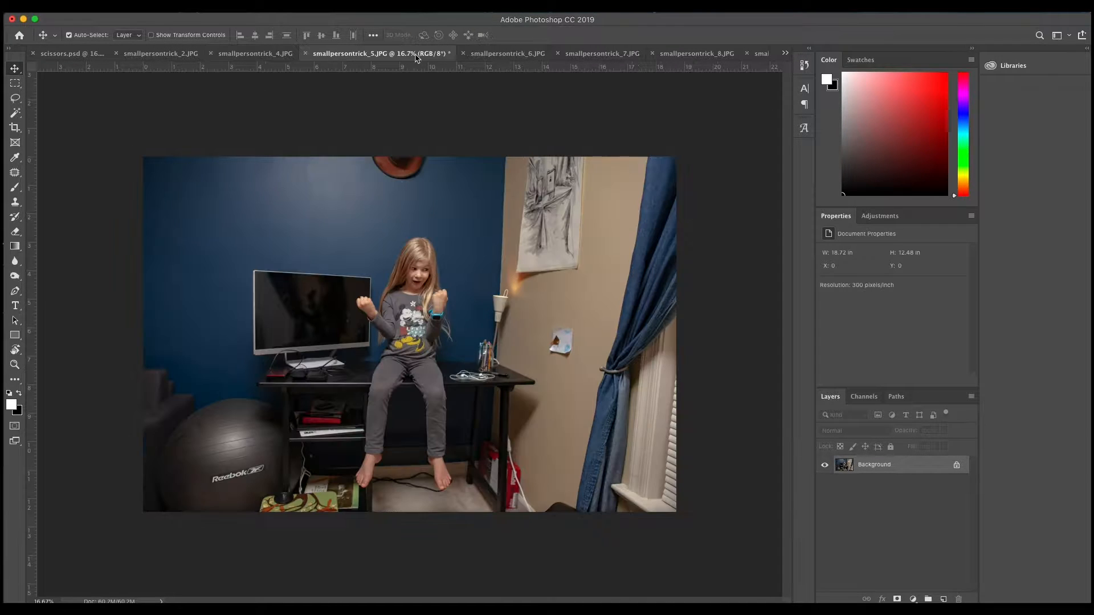
left_click(491, 57)
left_click(569, 57)
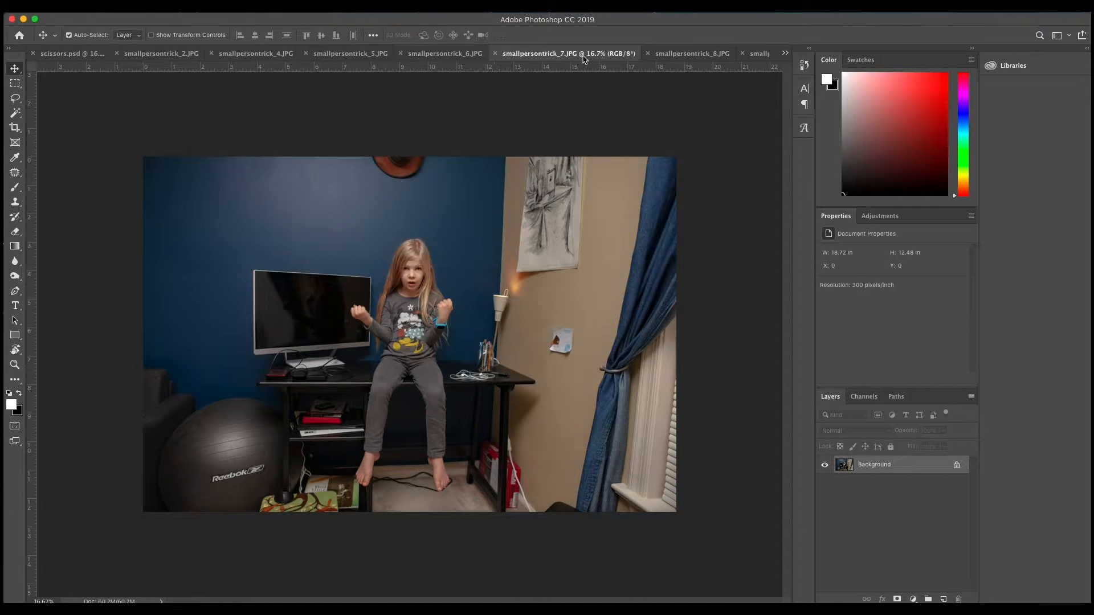
left_click(690, 54)
left_click(756, 55)
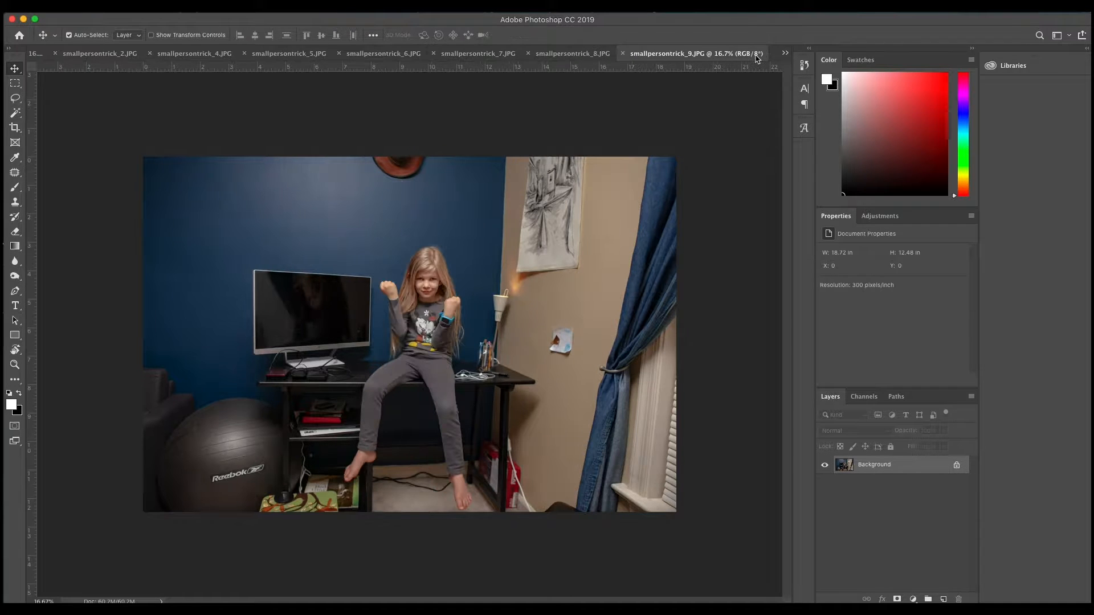
left_click(785, 53)
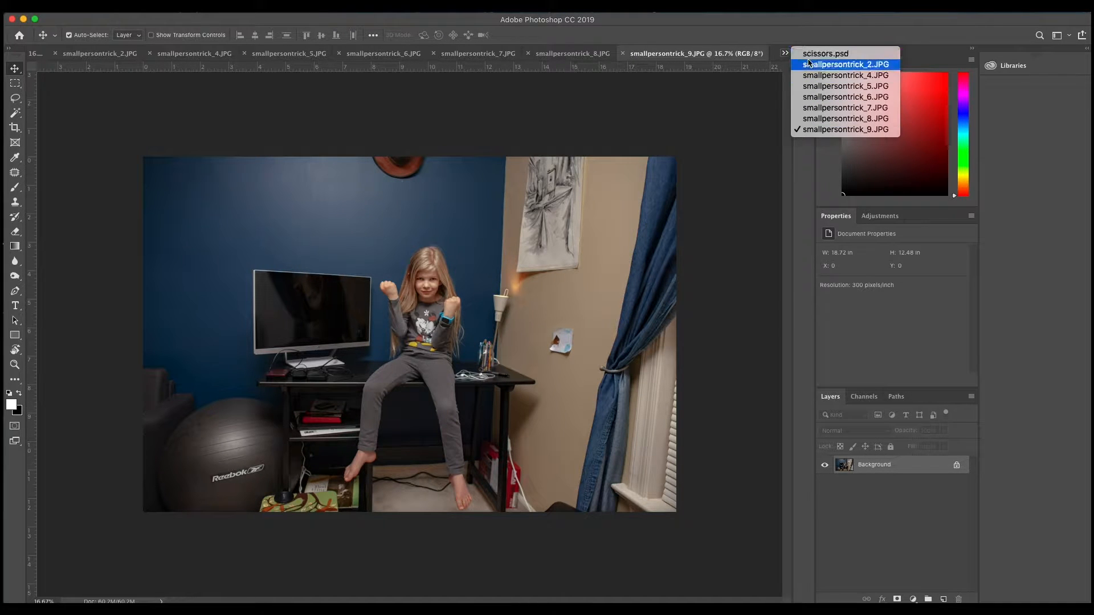
left_click(748, 58)
left_click(785, 53)
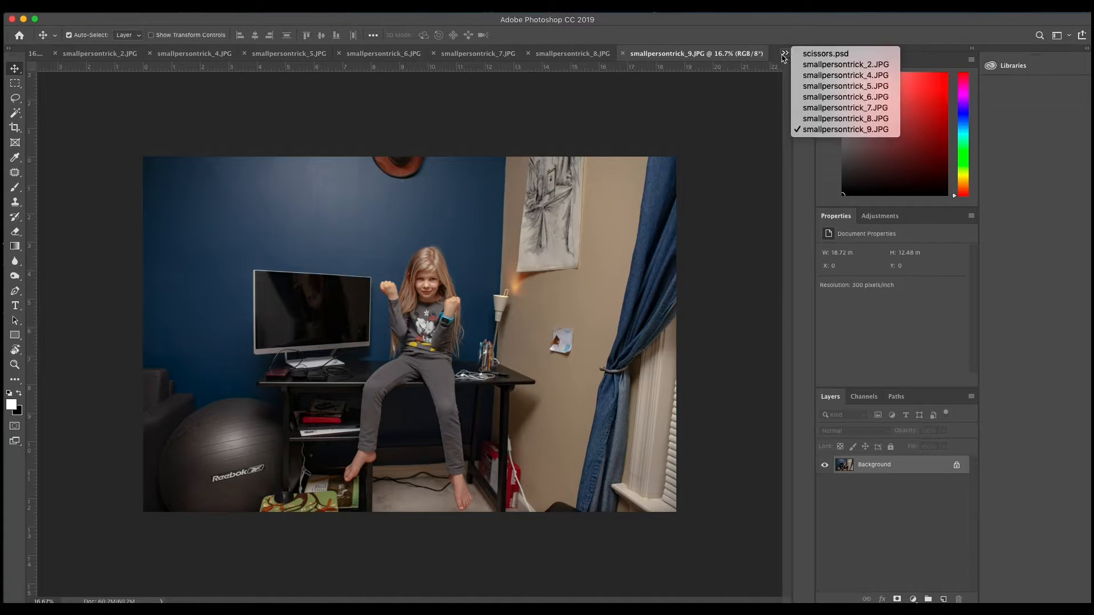
left_click(825, 53)
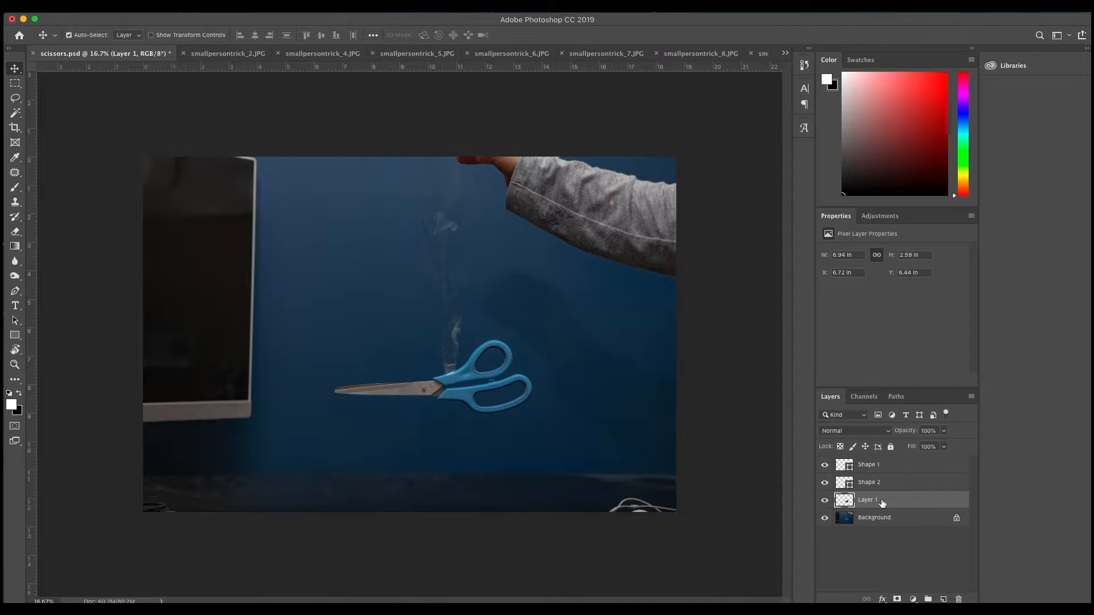
- On the Background layer, trace the upper edge of the scissors' blade from its tip with the Pen tool in Shape mode
left_click(847, 522)
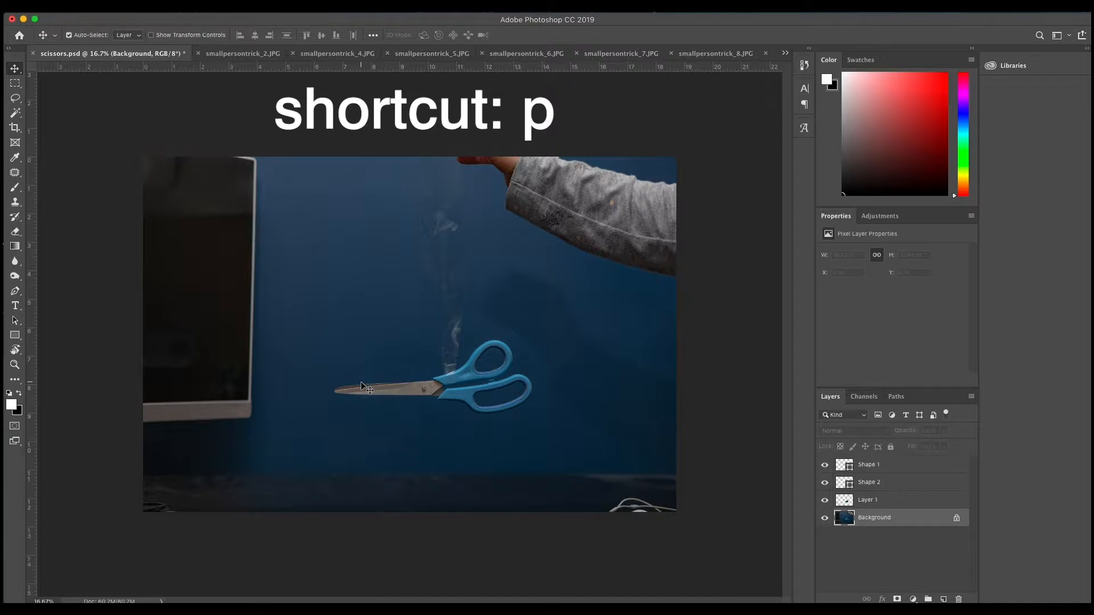
scroll(361, 381, "up", 3)
scroll(361, 382, "down", 5)
key("super+plus")
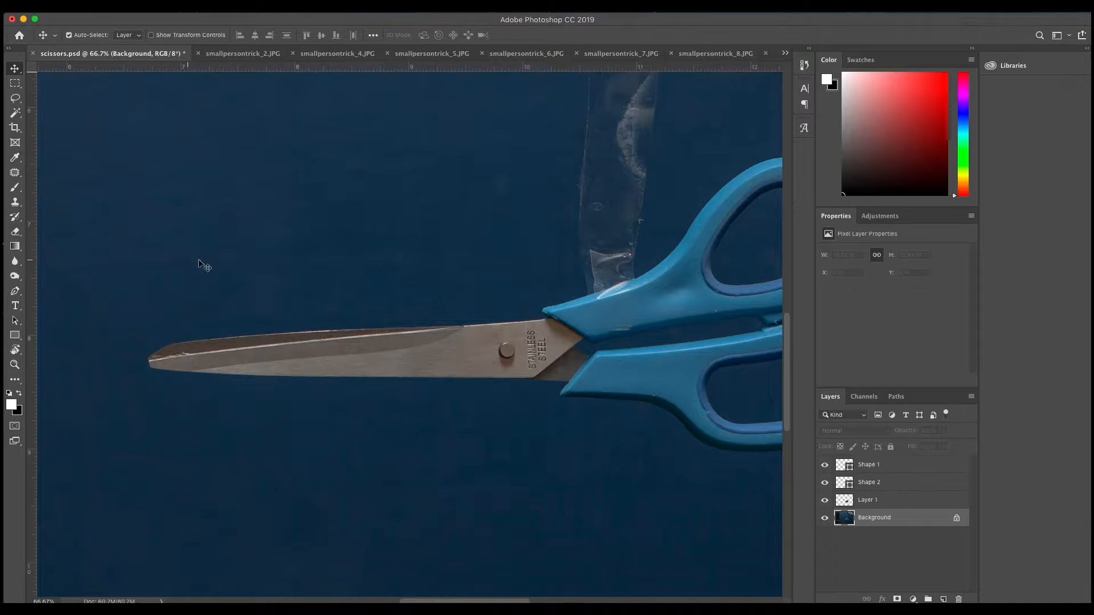
key("p")
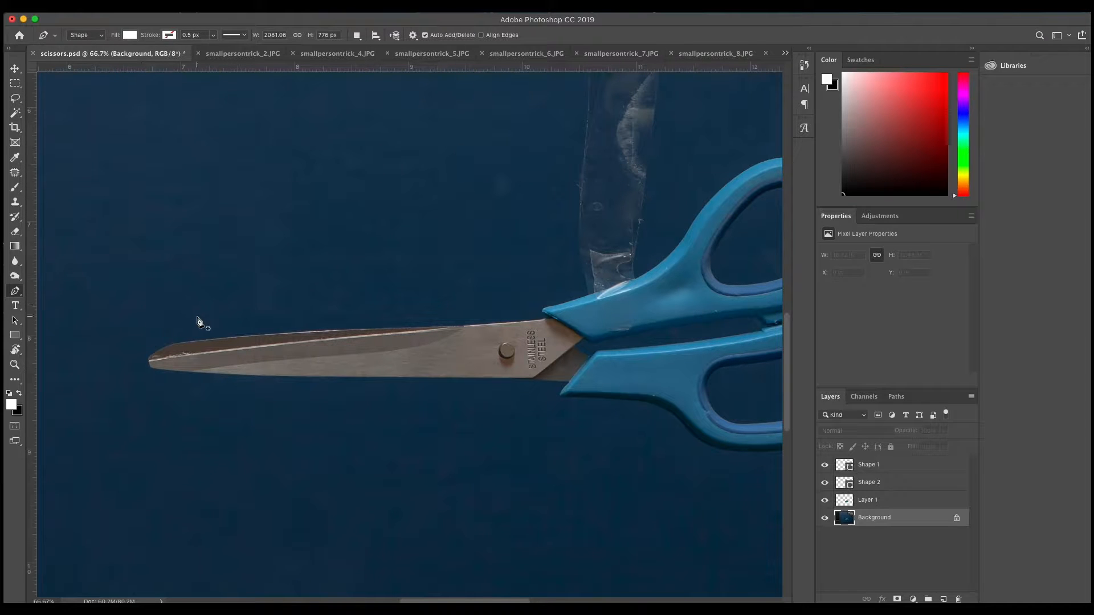
left_click(148, 360)
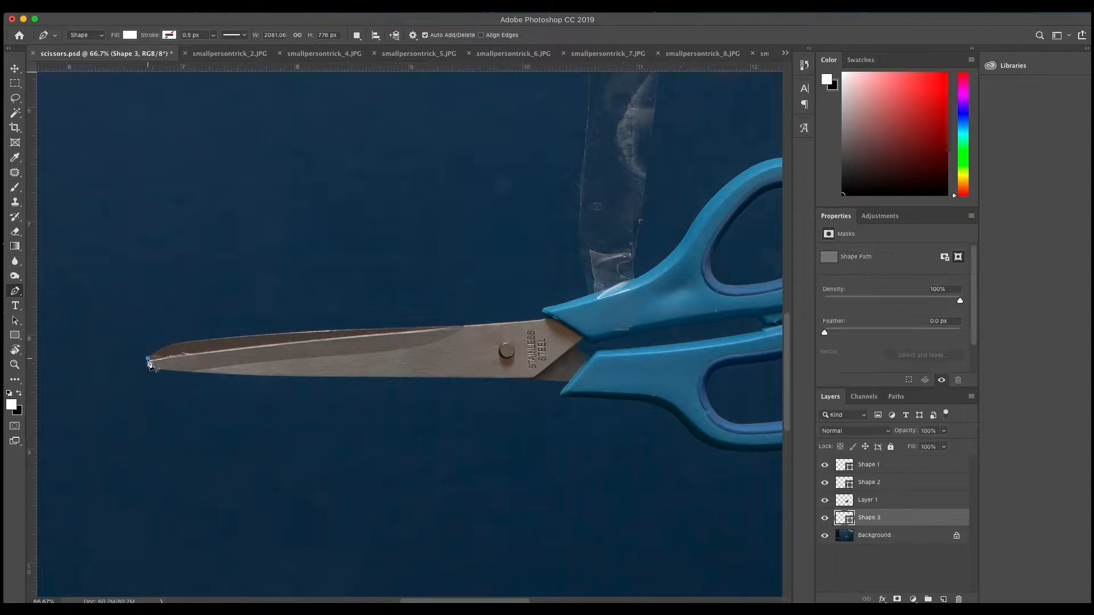
left_click_drag(181, 342, 198, 339)
left_click(264, 336)
scroll(259, 342, "up", 5)
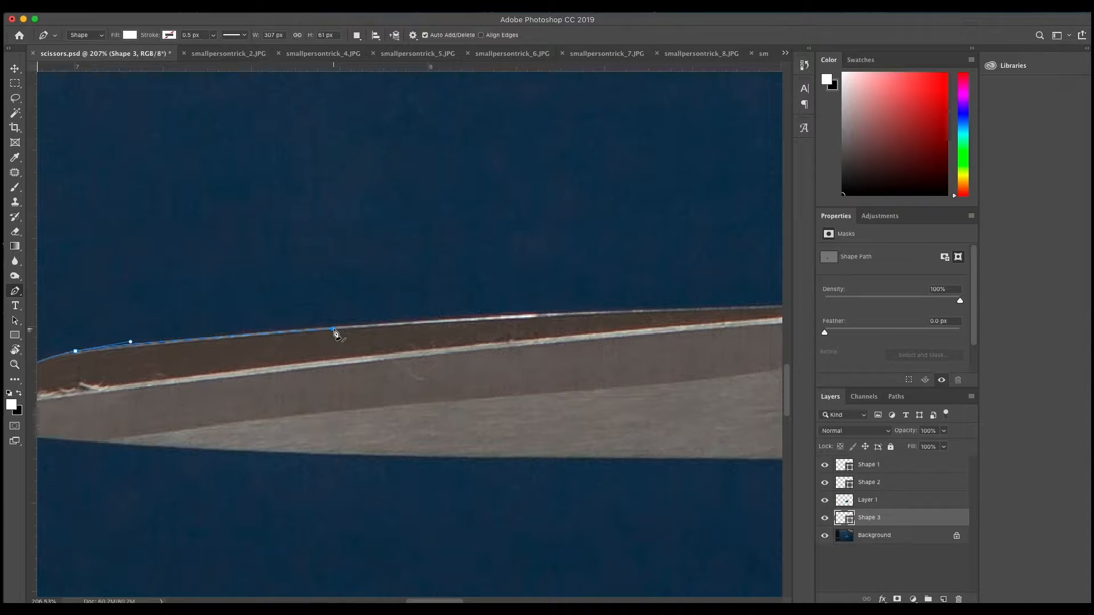
left_click_drag(333, 329, 348, 327)
left_click(497, 315)
- Set the fill and stroke of the blade's traced shape to none
left_click(130, 36)
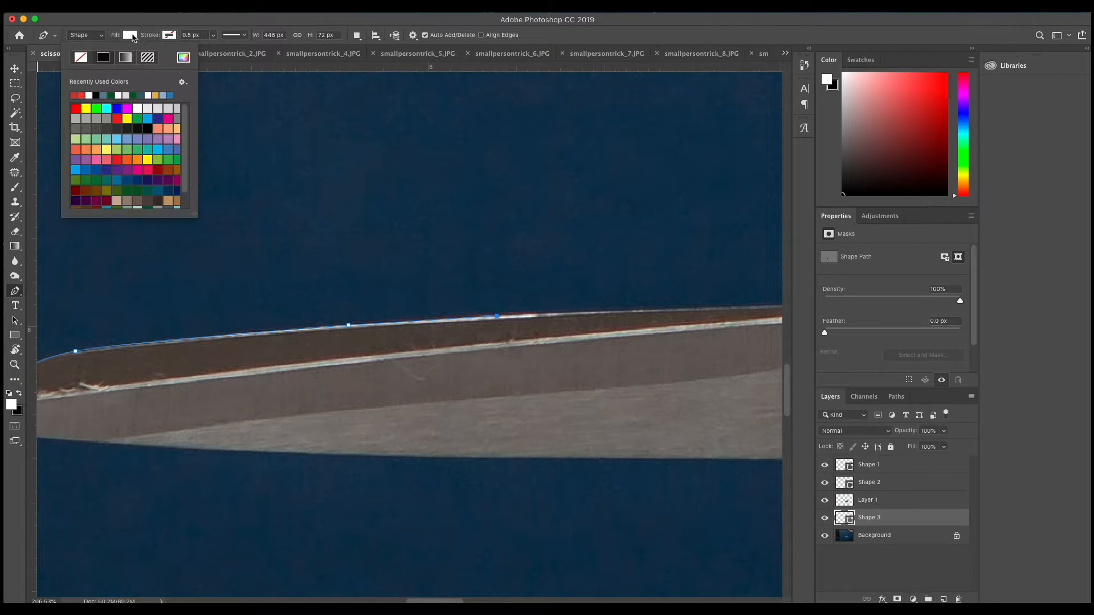
left_click(82, 57)
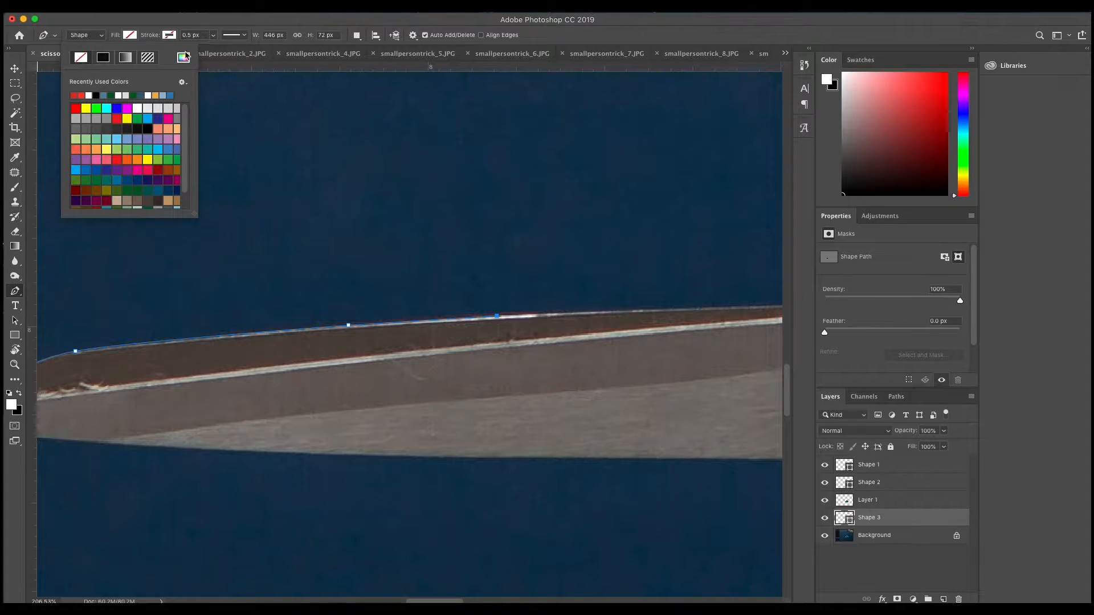
left_click(173, 38)
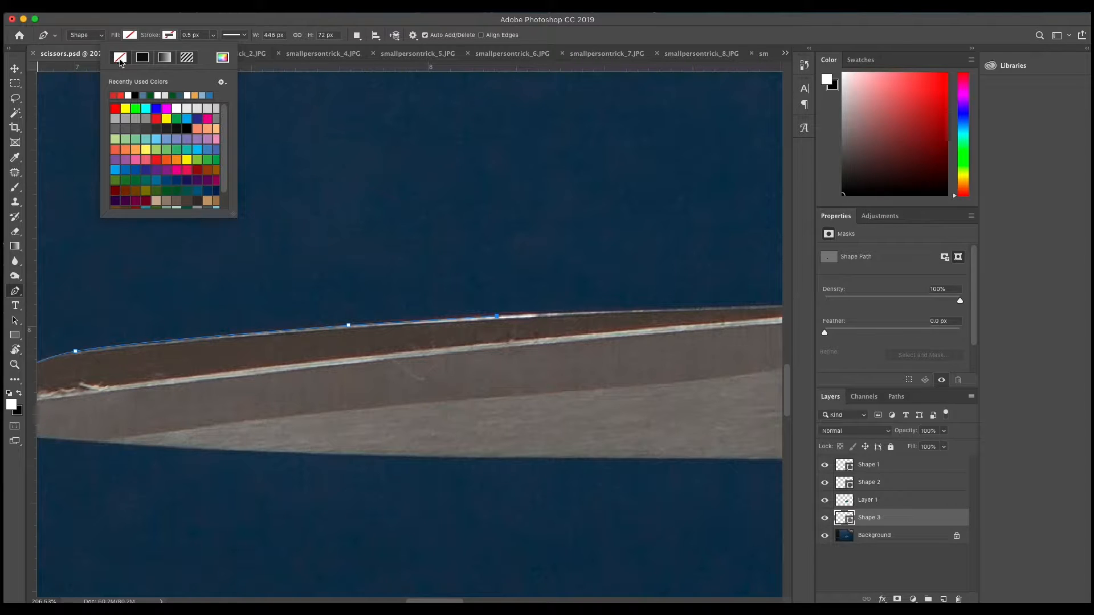
left_click(174, 37)
left_click(103, 35)
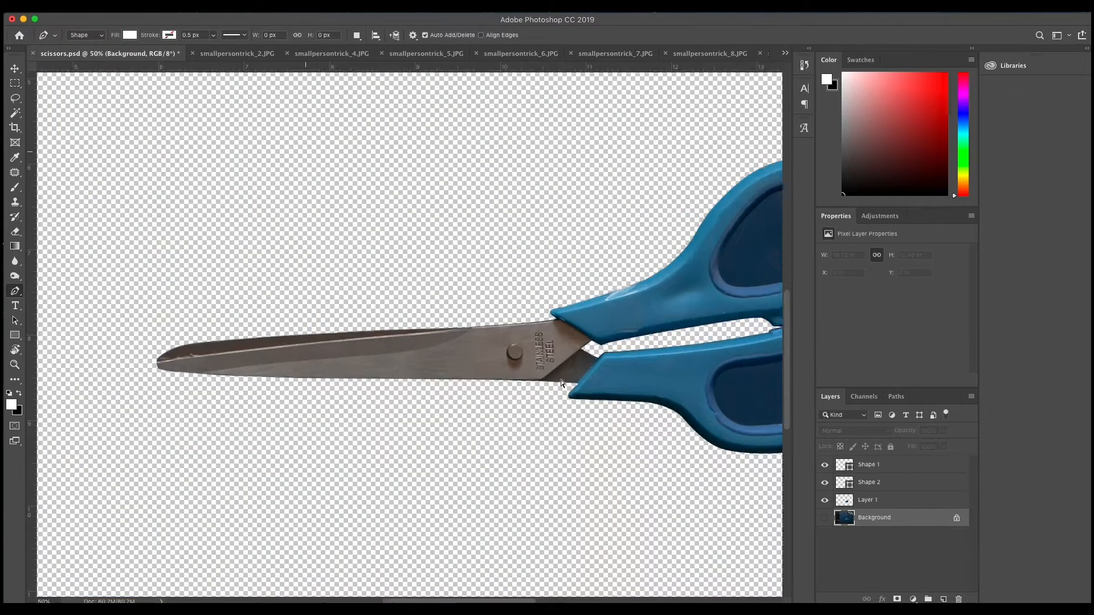
- Trace the left side and upper edge of the opening in the scissors' upper handle with the Pen tool
scroll(560, 379, "up", 5)
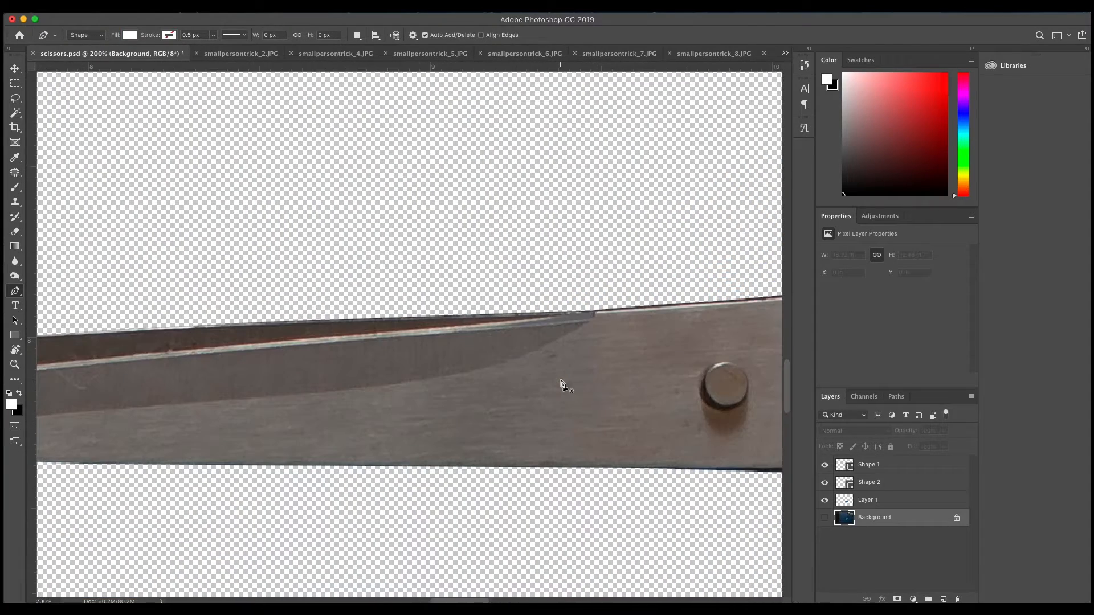
scroll(562, 383, "right", 10)
scroll(561, 383, "right", 5)
scroll(562, 383, "up", 3)
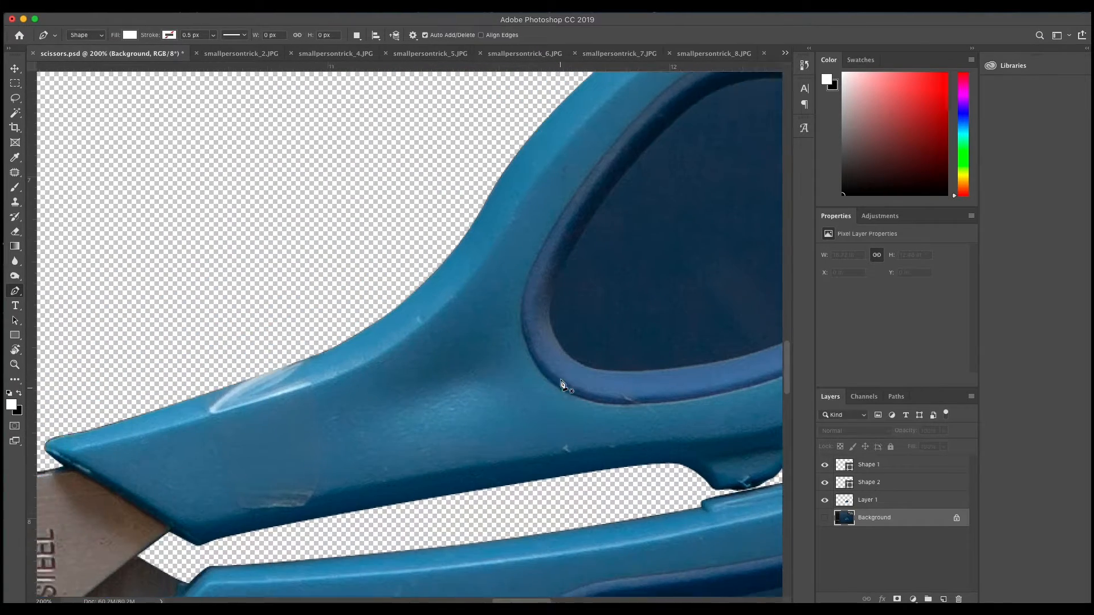
scroll(561, 384, "right", 5)
scroll(561, 384, "up", 2)
left_click(305, 388)
left_click_drag(381, 254, 419, 212)
left_click_drag(346, 298, 312, 340)
left_click_drag(481, 171, 503, 166)
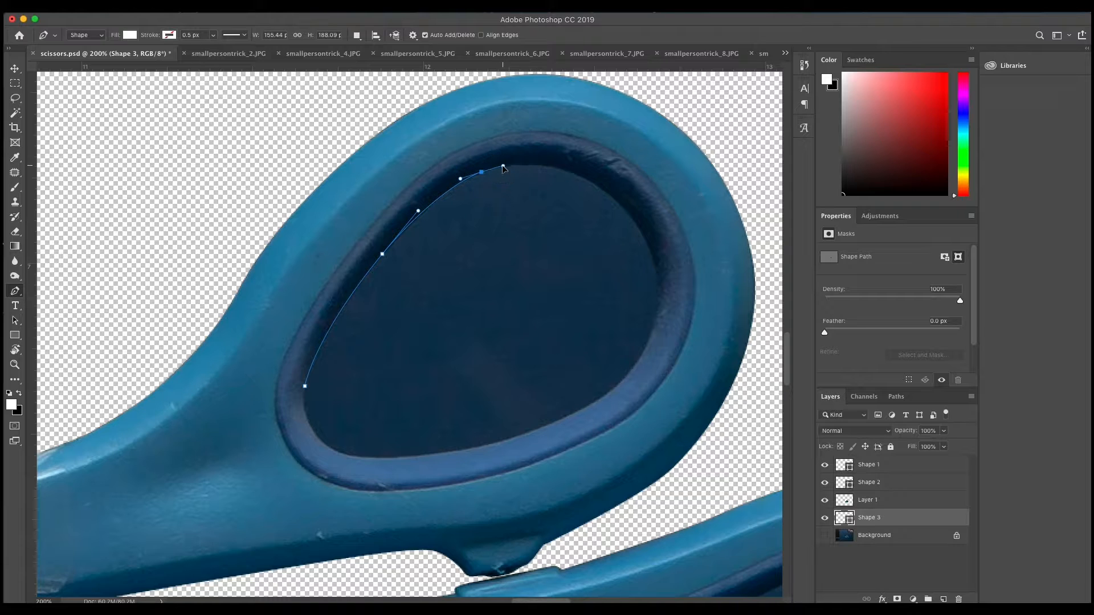
- Continue the path around the right side and bottom of the upper handle's opening and close it at its starting point
left_click_drag(619, 205, 668, 258)
left_click_drag(643, 352, 624, 385)
left_click_drag(490, 444, 445, 455)
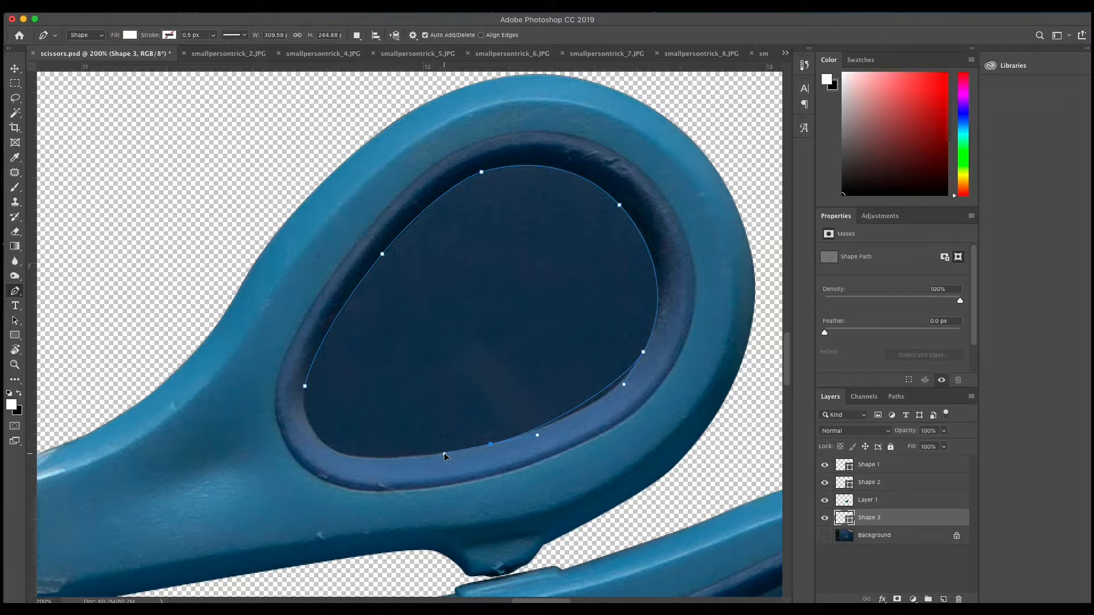
left_click_drag(538, 436, 592, 415)
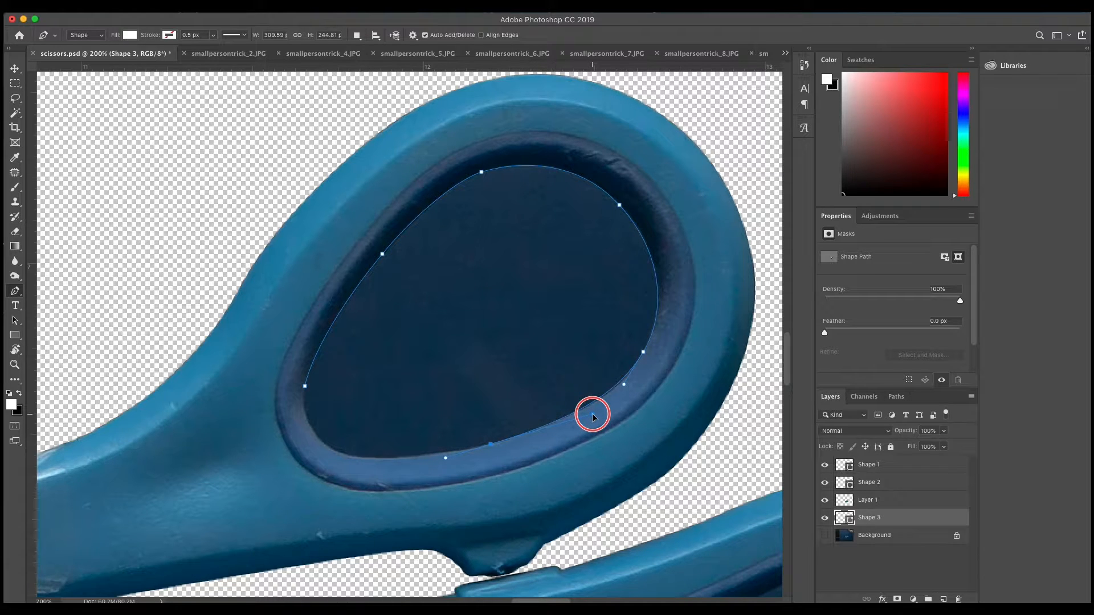
left_click_drag(592, 417, 598, 416)
left_click_drag(353, 459, 328, 454)
left_click_drag(305, 387, 311, 342)
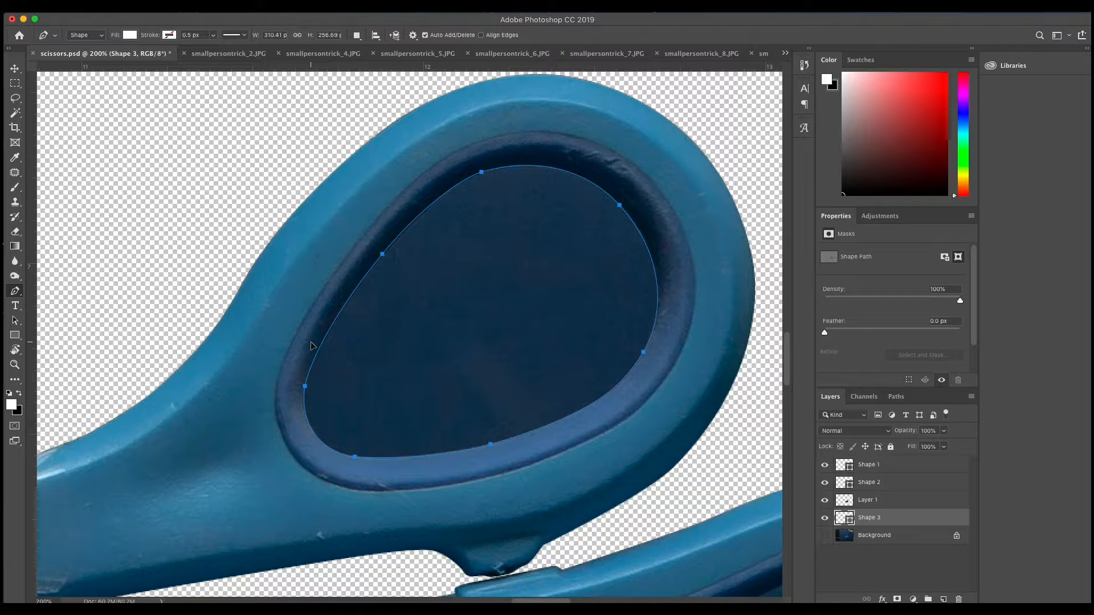
- Load the upper handle opening's shape as a selection and clear that area from Layer 1
scroll(517, 336, "down", 5)
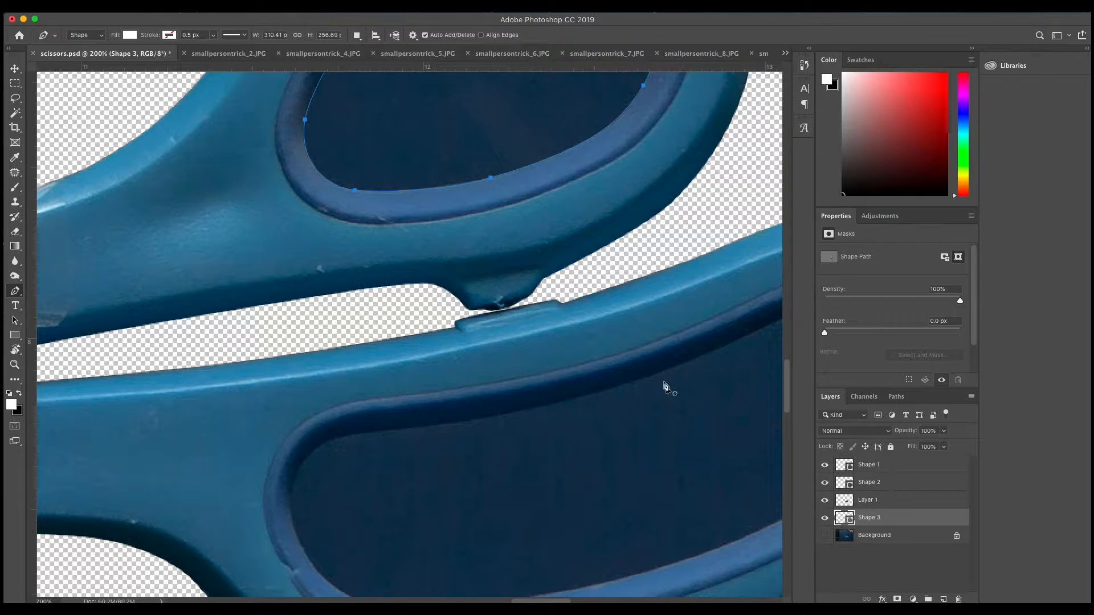
scroll(484, 260, "up", 3)
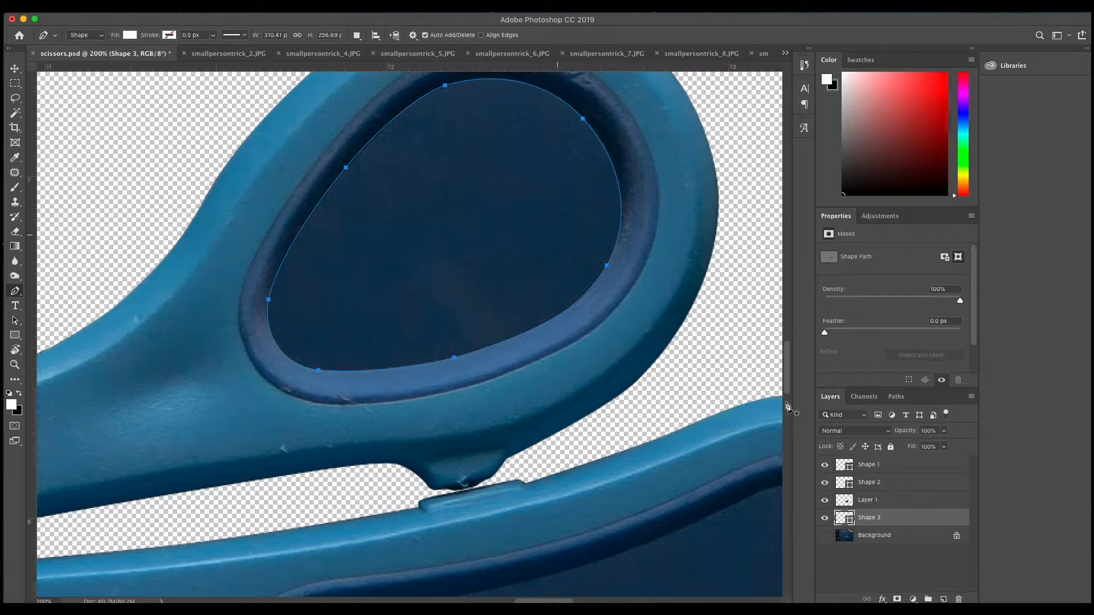
left_click(842, 519, "super")
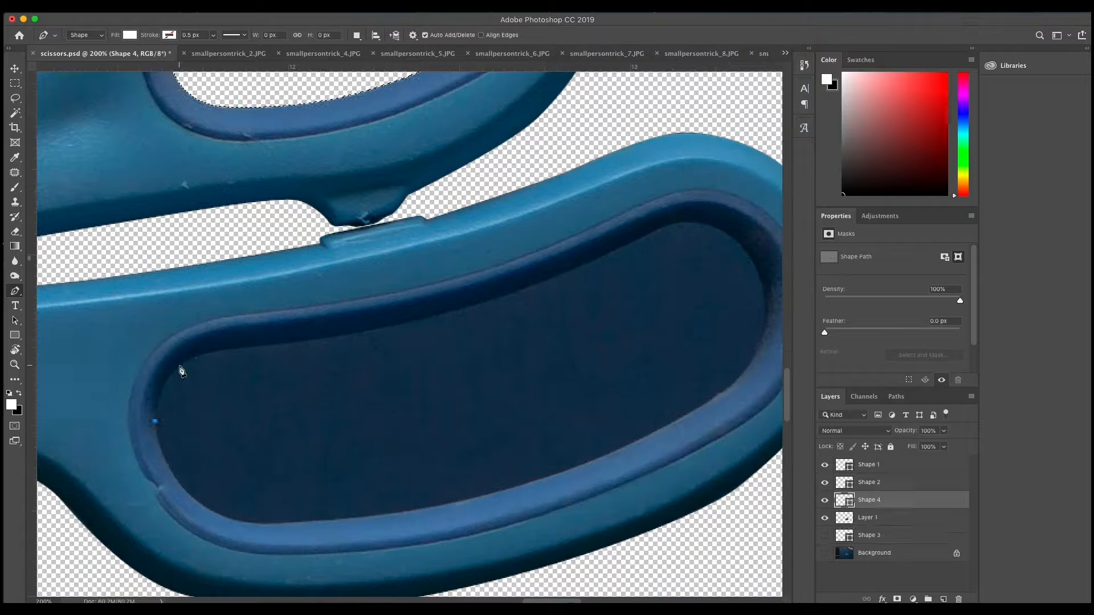
- Start a pen path around the left end of the lower handle's opening and set the shape's fill to none
left_click(162, 453)
left_click_drag(160, 393, 238, 346)
left_click(130, 35)
left_click(81, 58)
- Extend the path along the top, right end and bottom of the lower handle's opening and close it
left_click_drag(335, 336, 367, 331)
left_click_drag(335, 337, 302, 342)
left_click_drag(609, 253, 656, 233)
scroll(506, 329, "right", 6)
scroll(505, 330, "up", 3)
left_click_drag(563, 274, 546, 308)
left_click_drag(579, 349, 592, 366)
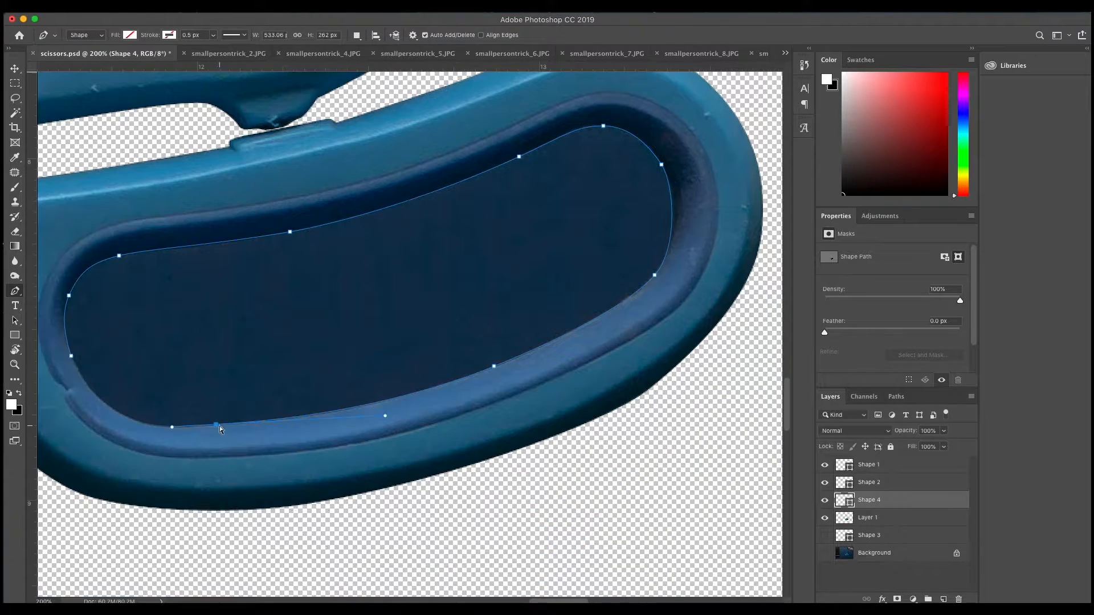
left_click_drag(206, 426, 364, 418)
left_click_drag(72, 356, 49, 278)
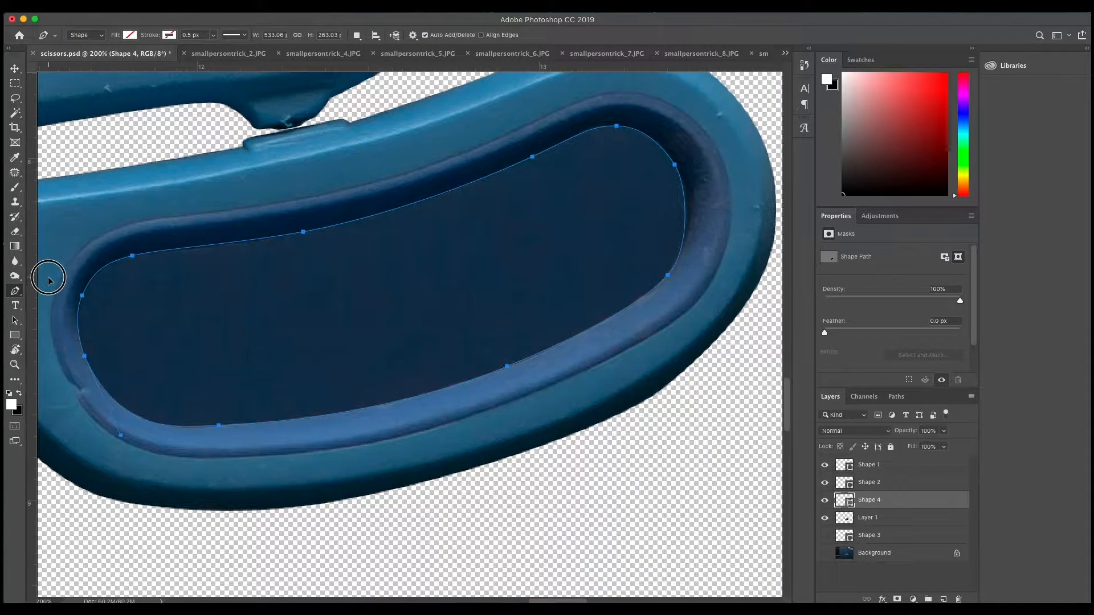
- Turn the lower handle opening's path into a selection and delete that area from Layer 1
key("ctrl+Return")
key("alt+bracketleft")
key("Delete")
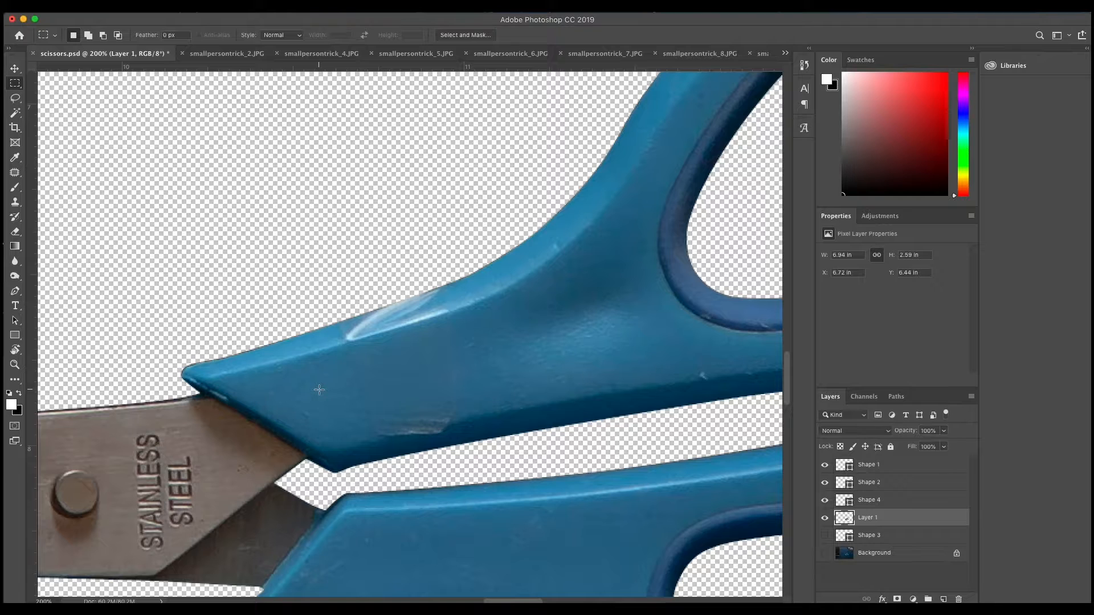
- Repair the tape mark on the flat side of the upper handle with the Patch tool, sampling clean blue plastic nearby, and deselect
key("j")
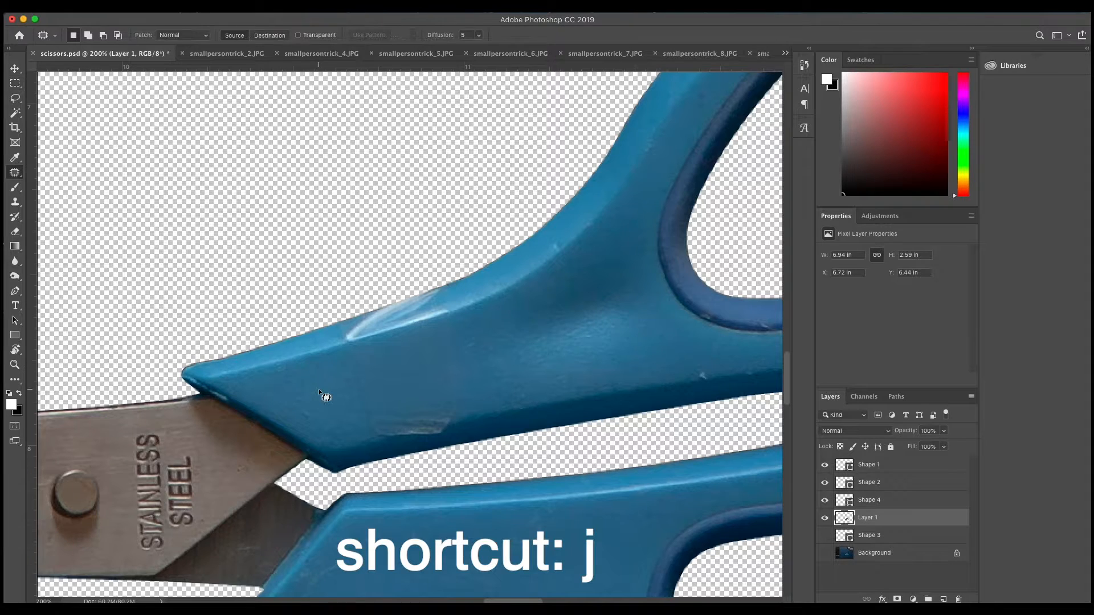
right_click(14, 172)
left_click(54, 193)
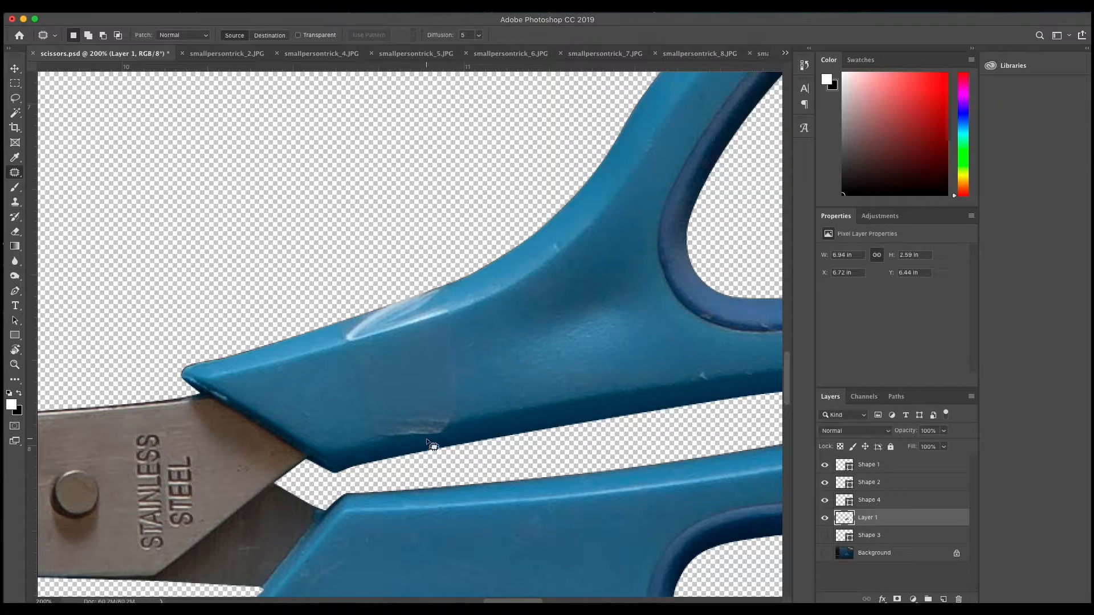
mouse_move(362, 431)
left_mouse_down()
mouse_move(425, 444)
mouse_move(443, 437)
mouse_move(461, 402)
mouse_move(526, 393)
left_mouse_up()
key("super+d")
mouse_move(436, 417)
left_mouse_down()
mouse_move(378, 434)
mouse_move(345, 352)
mouse_move(464, 326)
mouse_move(461, 406)
left_mouse_up()
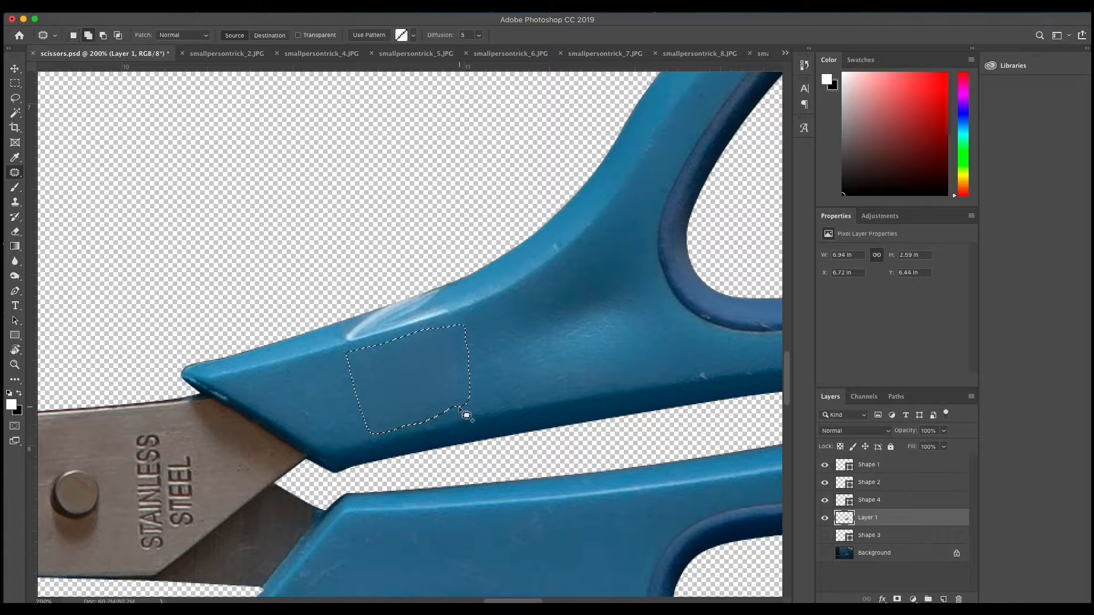
key("i")
key("j")
key("super+d")
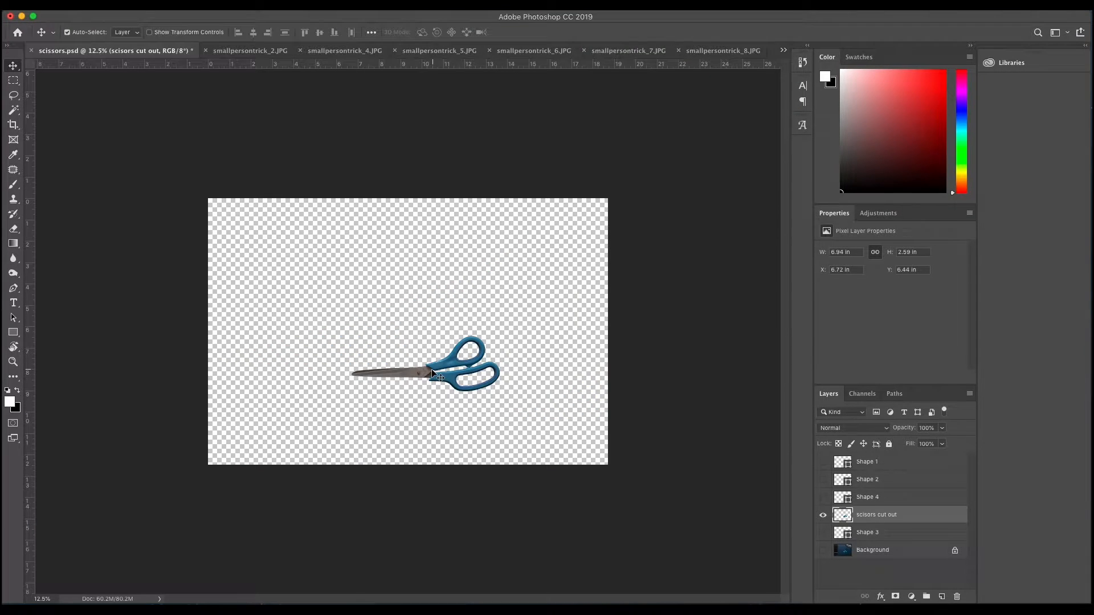
- Place the scissors cutout in front of the girl in smallpersontrick_7.JPG and rotate it slightly counterclockwise with Free Transform
left_click_drag(441, 377, 413, 317)
key("super+t")
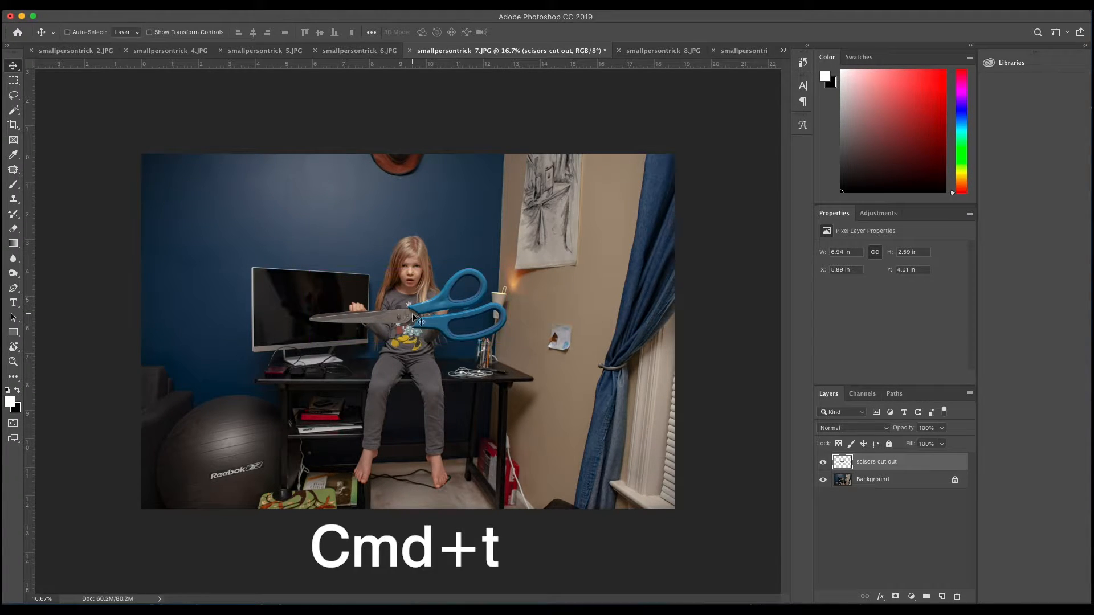
mouse_move(556, 292)
left_mouse_down()
mouse_move(556, 265)
mouse_move(550, 299)
mouse_move(543, 288)
left_mouse_up()
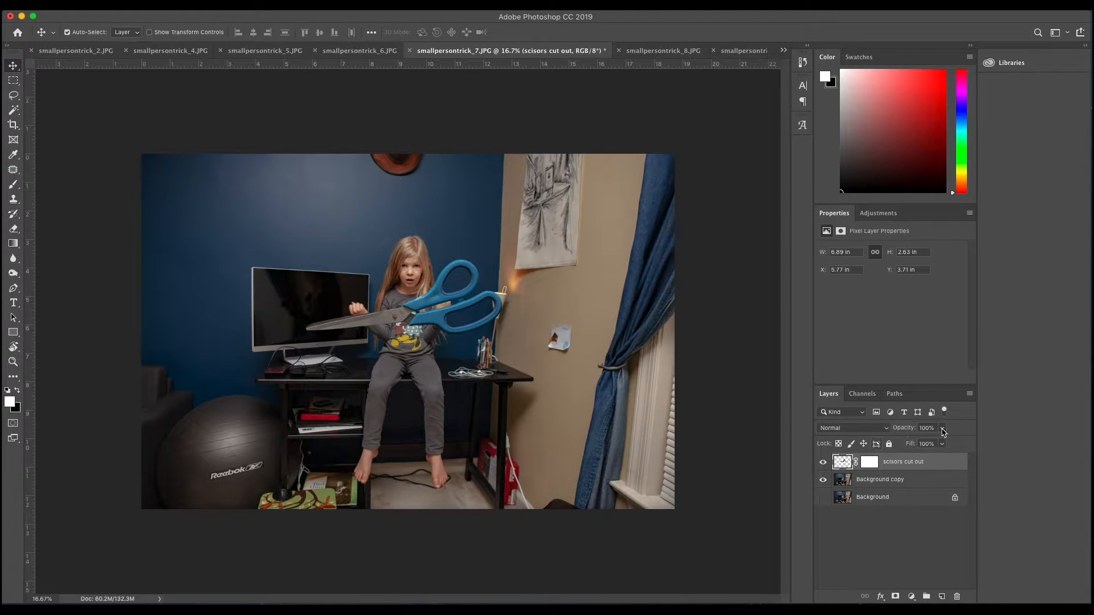
- Lower the scissors cut out layer's opacity to 71% and make its layer mask active
left_click(942, 428)
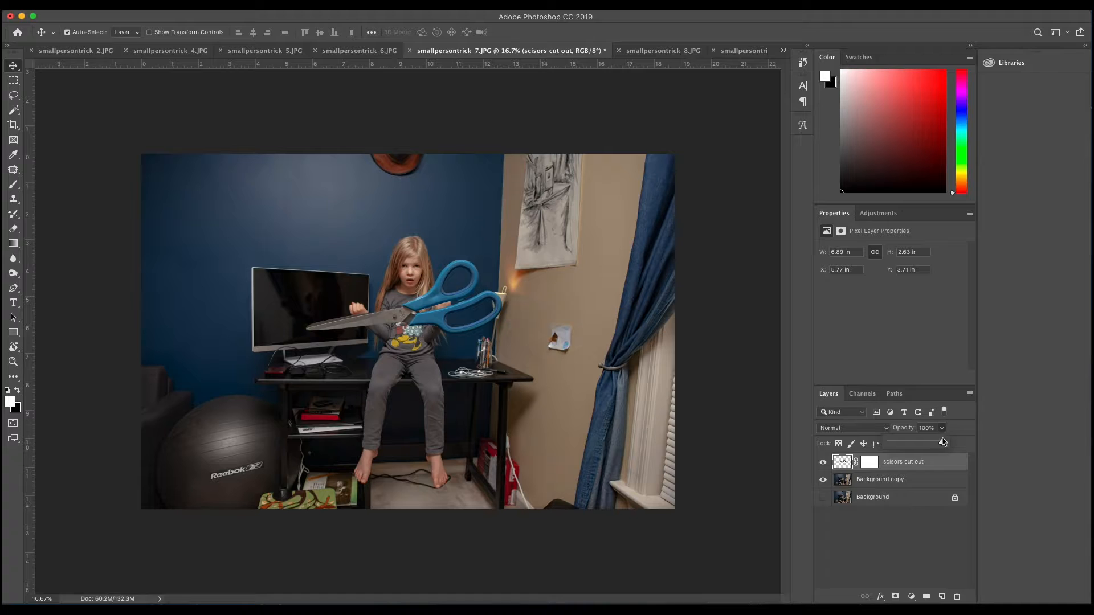
left_click_drag(946, 444, 928, 446)
left_click(869, 463)
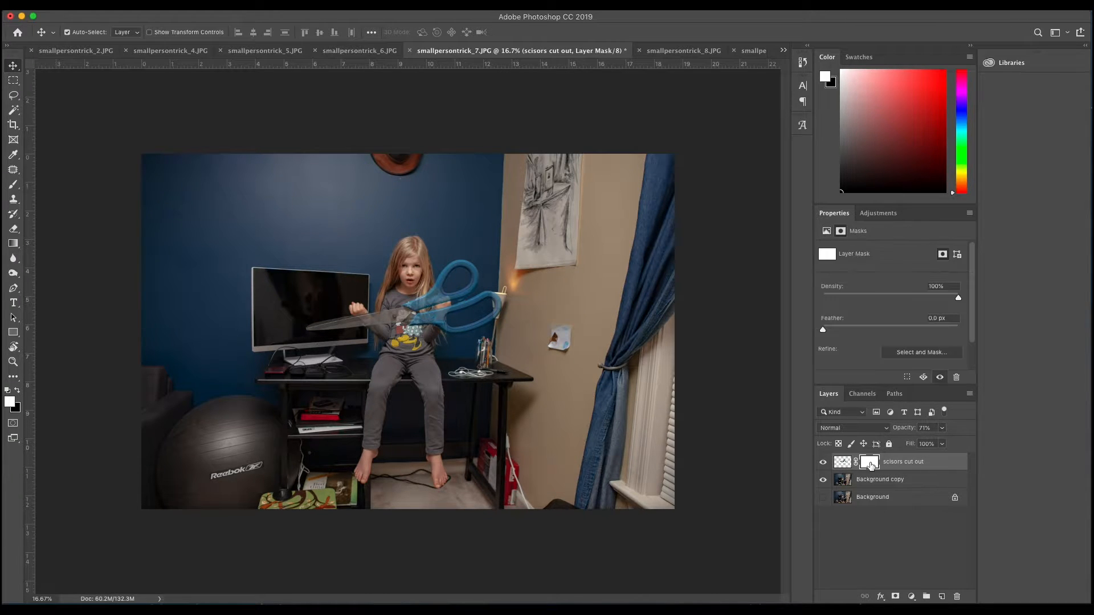
- Start a Pen shape at the forearm just below the watch and set its fill to none
key("p")
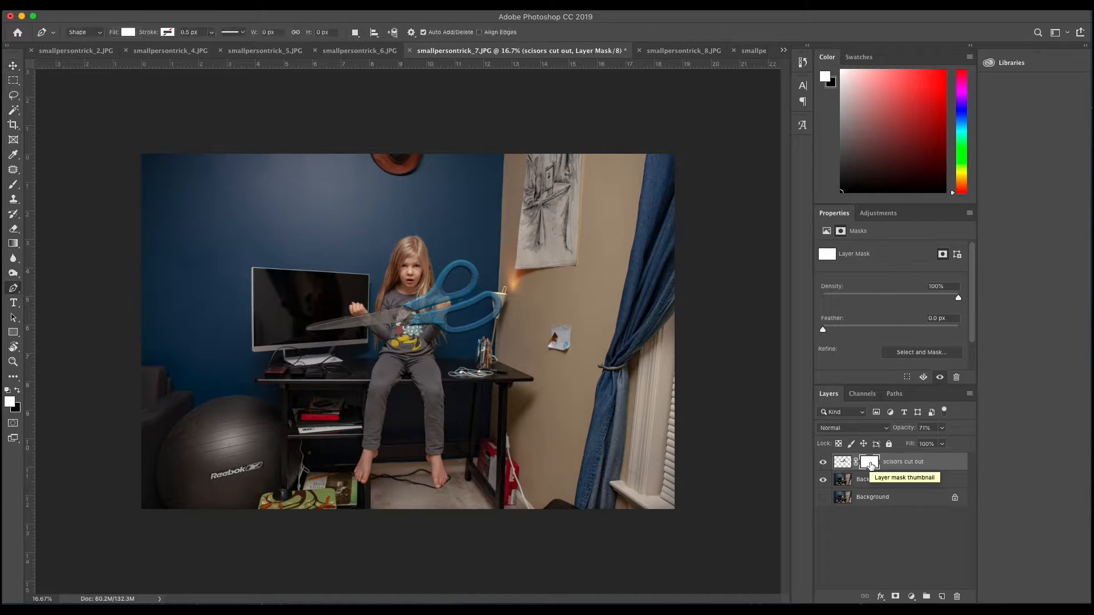
key("super+plus")
key("super+plus")
key("super+plus")
key("super+plus")
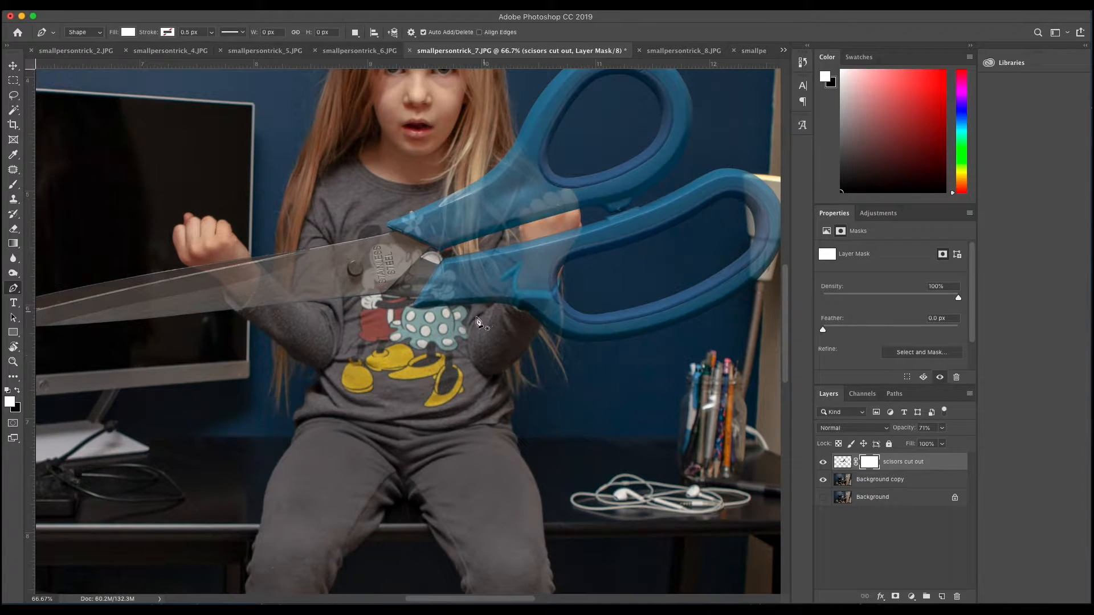
left_click(488, 309)
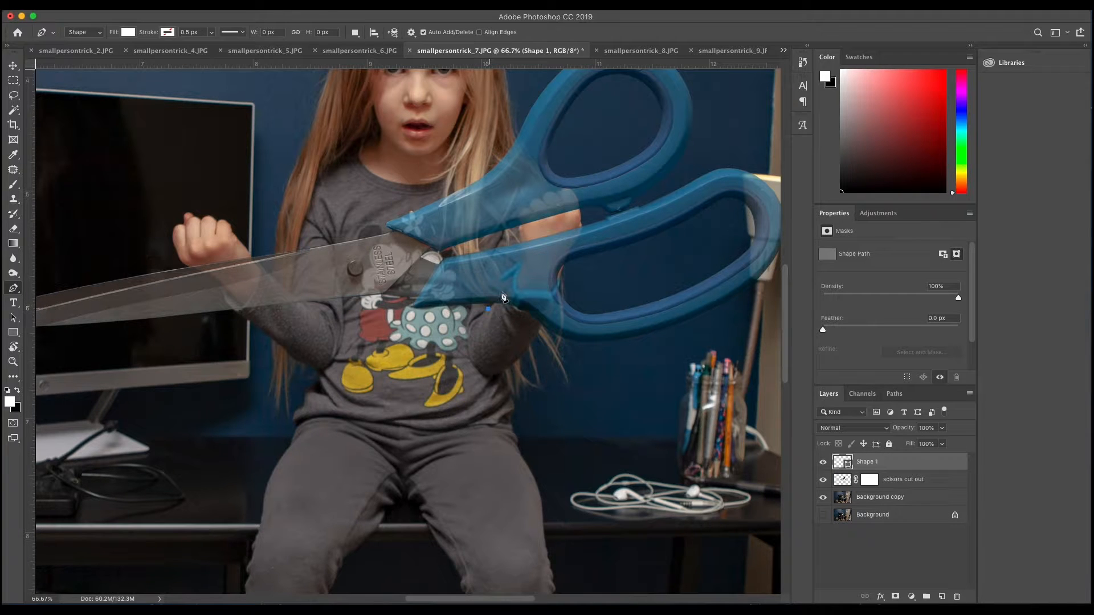
left_click(511, 280)
left_click(128, 32)
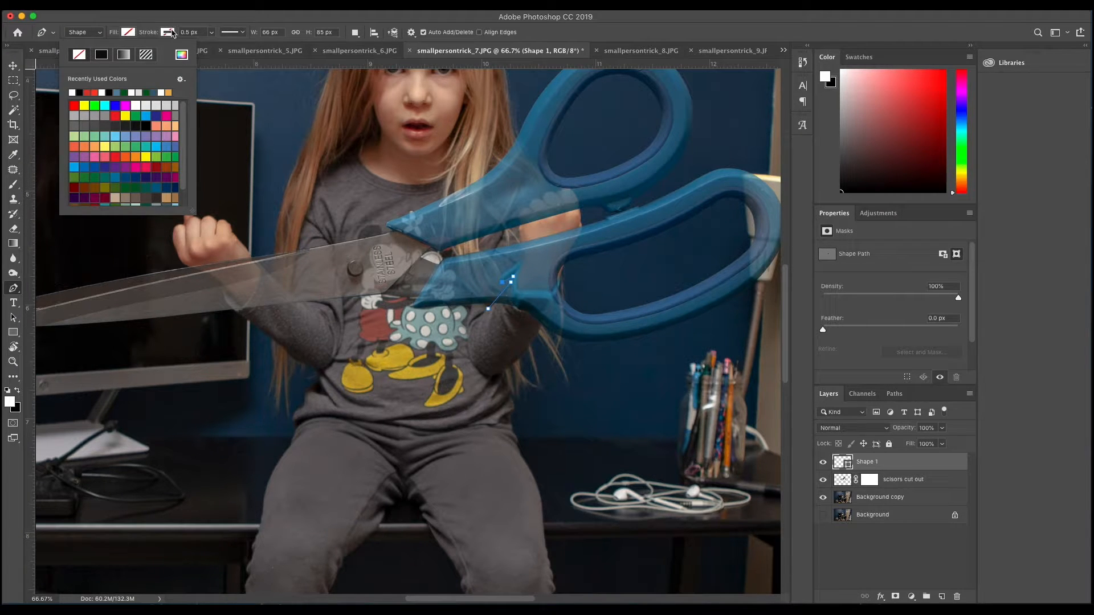
left_click(133, 33)
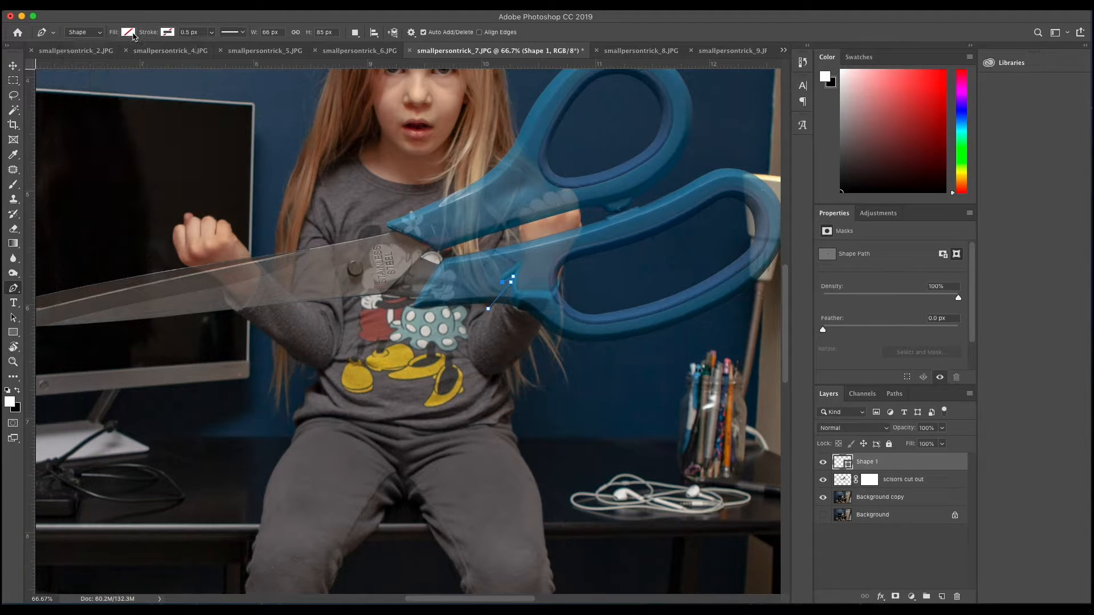
- Continue the outline around the fist over the scissors' handles and back down the wrist to the sleeve below the watch
left_click(509, 270)
left_click_drag(518, 270, 580, 225)
left_click(539, 198)
left_click(546, 193)
left_click(556, 192)
left_click(567, 188)
left_click(579, 237)
left_click(564, 266)
left_click_drag(554, 304, 505, 282)
left_click(534, 336)
- Load the fist outline as a selection, remove that area on the scissors cut out layer's mask, and deselect
left_click(841, 479, "shift")
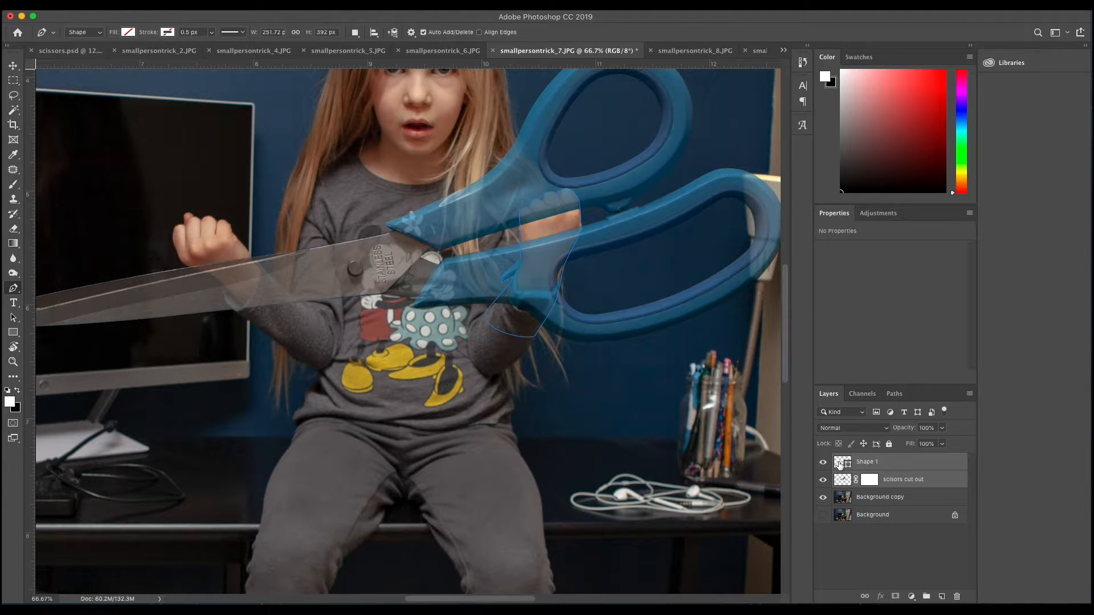
left_click(840, 464, "ctrl")
left_click(871, 480)
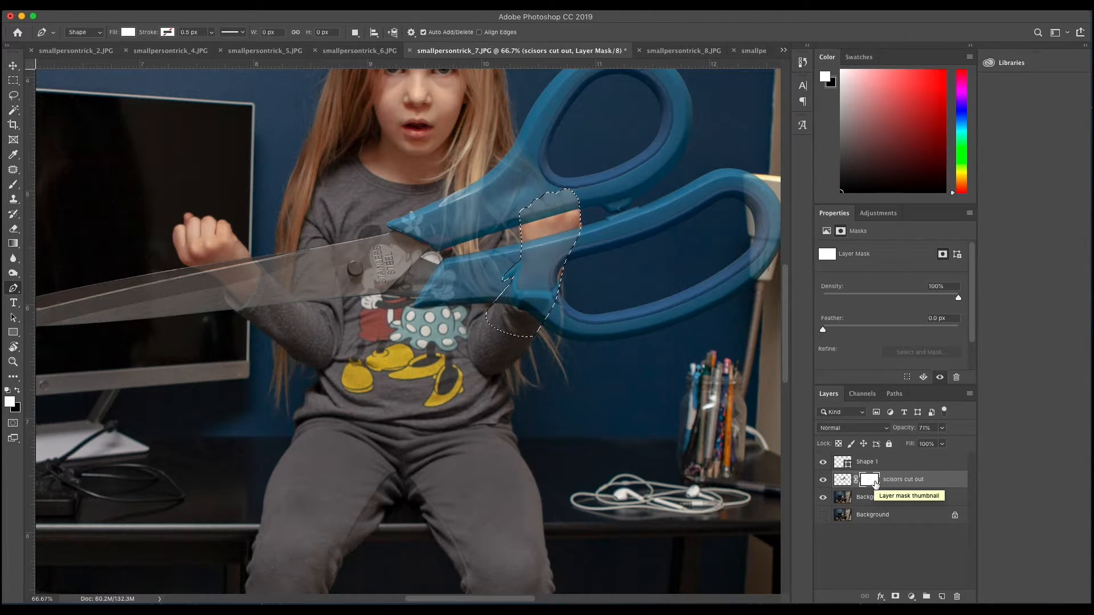
key("BackSpace")
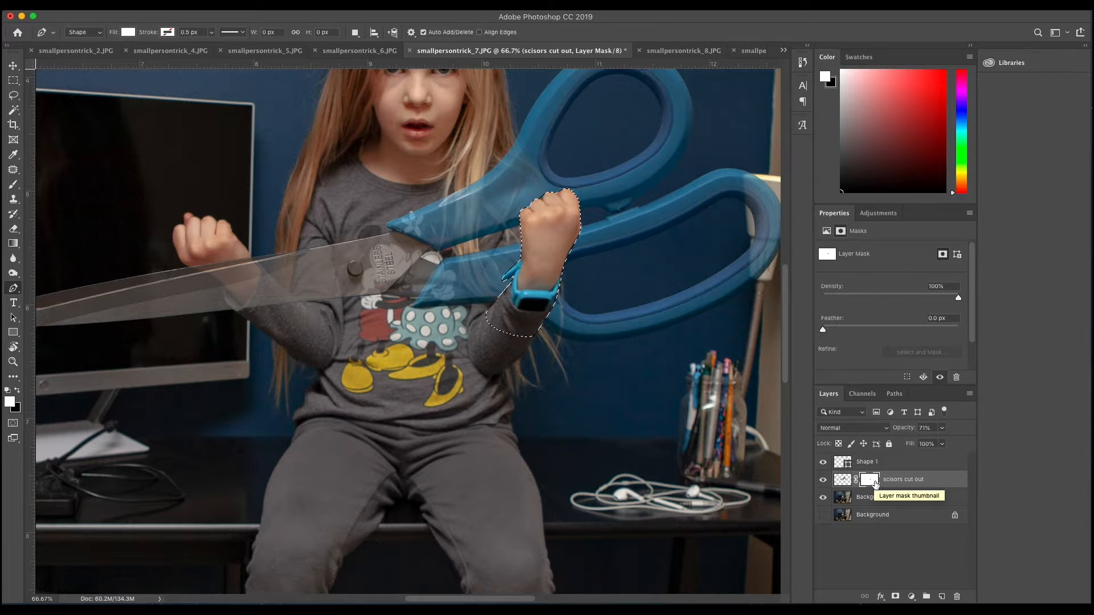
key("m")
left_click(584, 324)
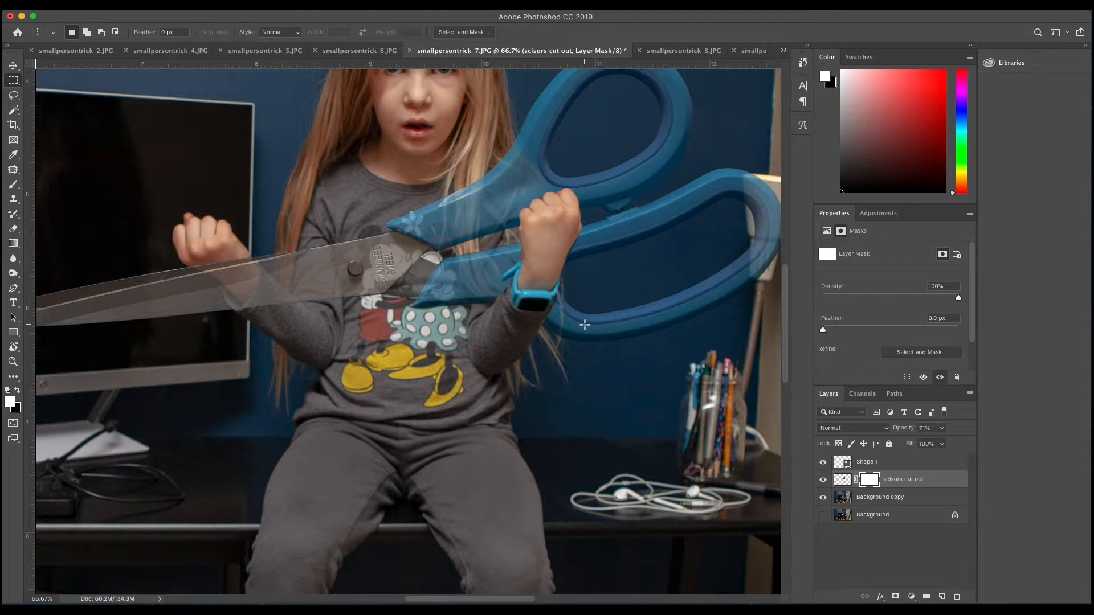
- With the Pen tool, trace the inner edge of the other forearm from the sleeve up to the fist beside the monitor
left_click(843, 498)
left_click(843, 481)
key("super+equal")
left_click_drag(409, 257, 638, 392)
key("p")
left_click(476, 424)
left_click(425, 377)
left_click(408, 361)
left_click(402, 354)
mouse_move(384, 330)
left_mouse_down()
mouse_move(371, 311)
mouse_move(365, 326)
left_mouse_up()
- Carry the outline across the fist, down the outer edge of the wrist and around the sleeve to close it
left_click(305, 366)
left_click_drag(320, 374, 337, 381)
left_click_drag(356, 393, 389, 446)
left_click(413, 461)
left_click_drag(475, 424, 466, 407)
- Convert the forearm outline to a selection, remove that area on the scissors cut out layer's mask, and deselect
key("super+Return")
left_click(871, 498)
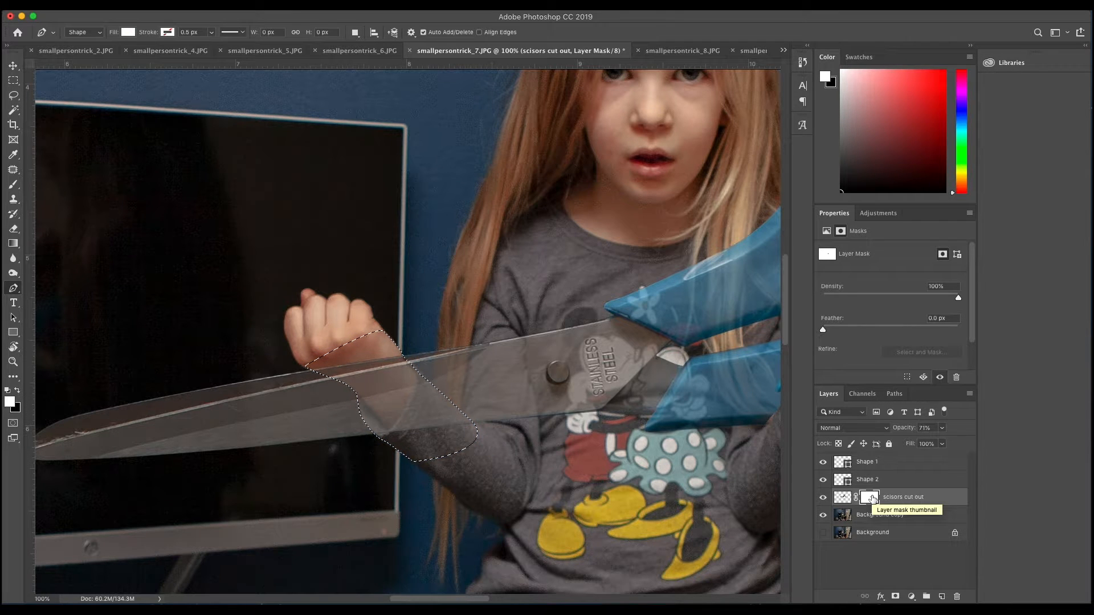
key("super+BackSpace")
key("m")
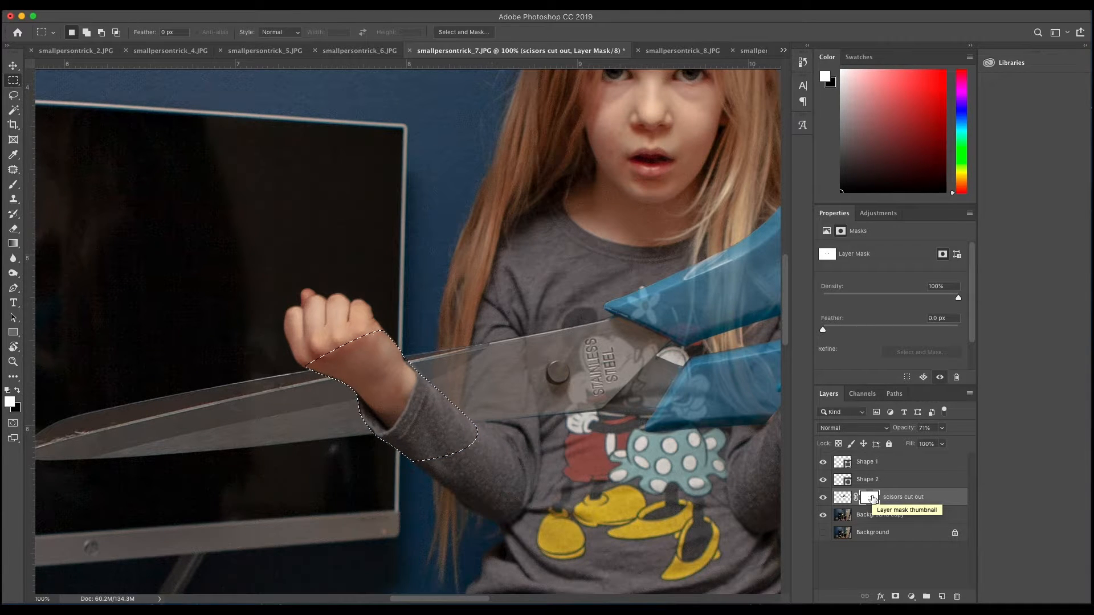
left_click(530, 457)
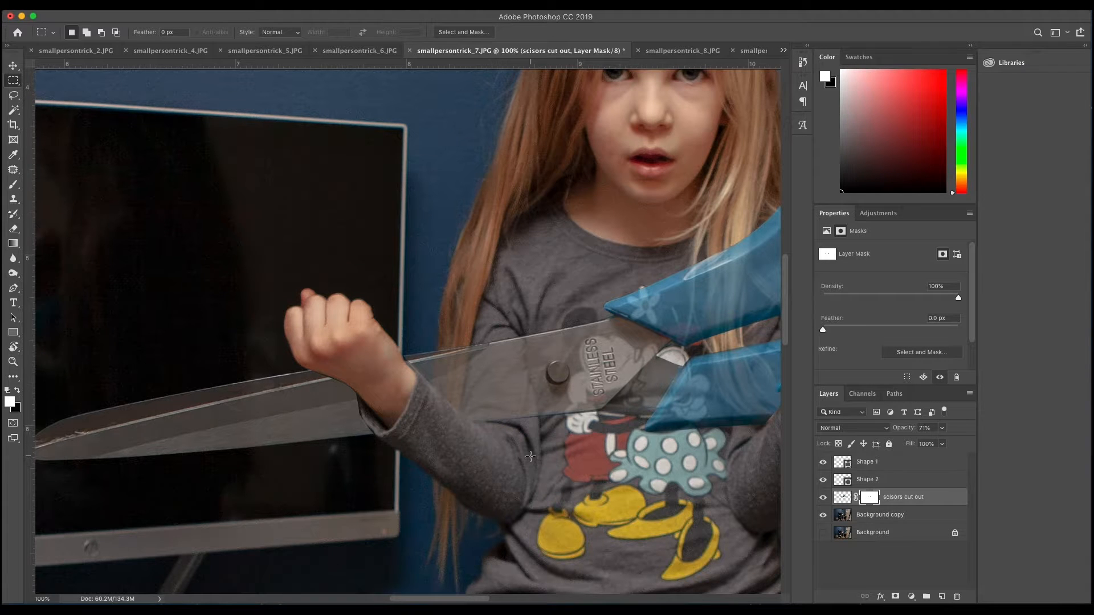
- Set the scissors cut out layer's opacity to 100%
key("super+minus")
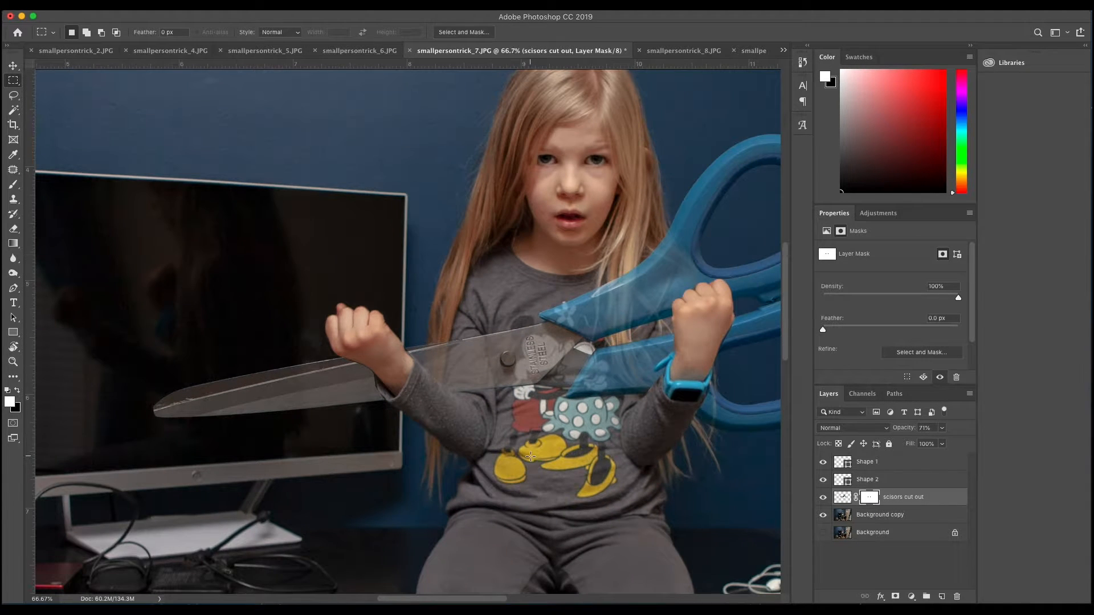
left_click(843, 498)
left_click(941, 429)
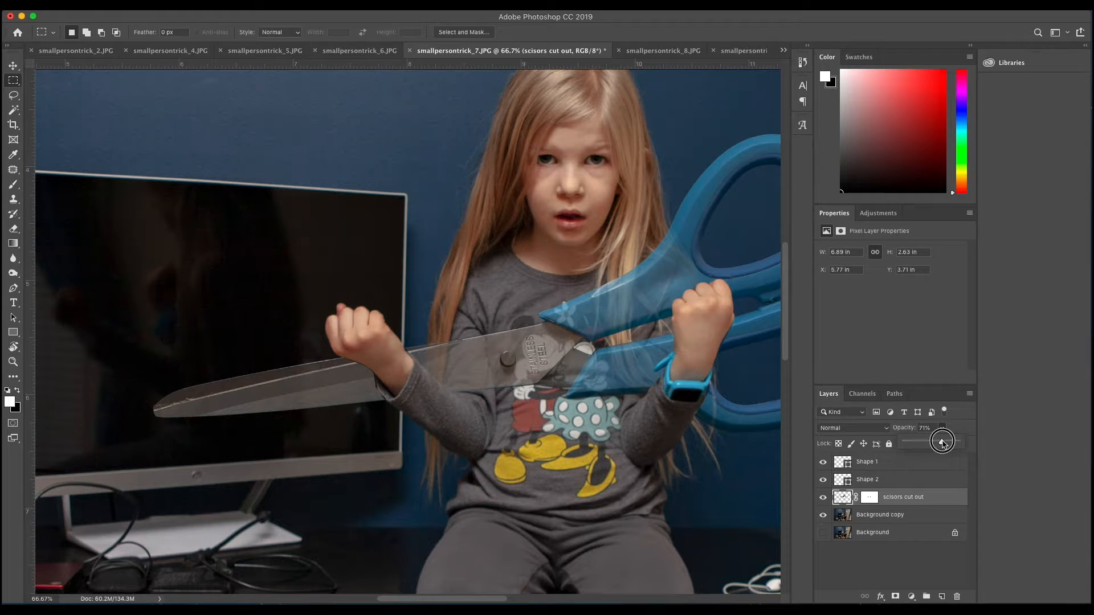
left_click_drag(941, 442, 957, 442)
key("super+minus")
key("super+minus")
key("super+minus")
key("super+minus")
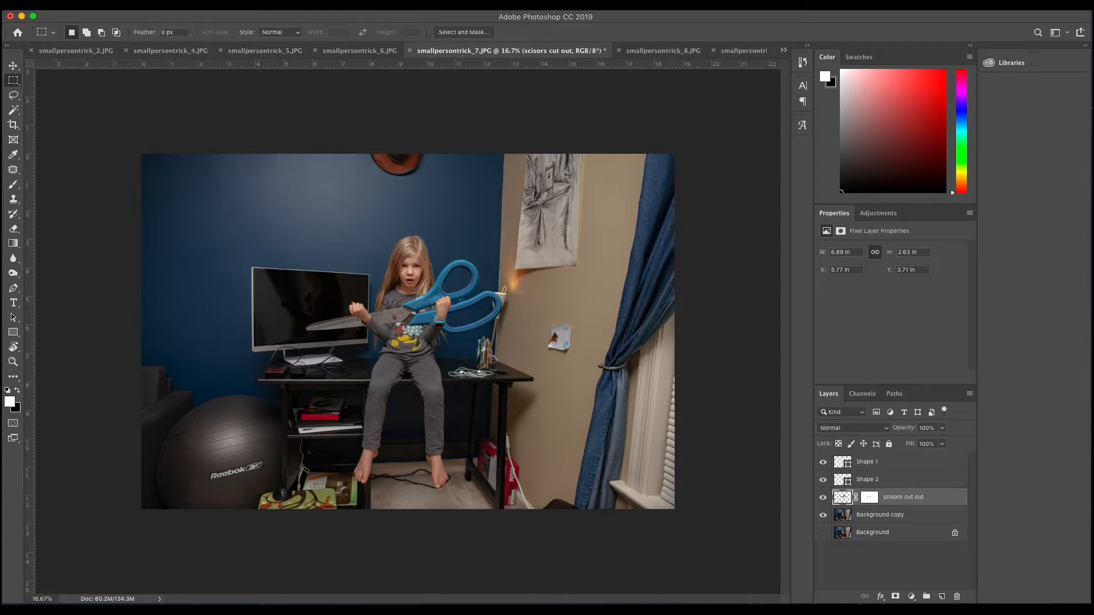
key("super+plus")
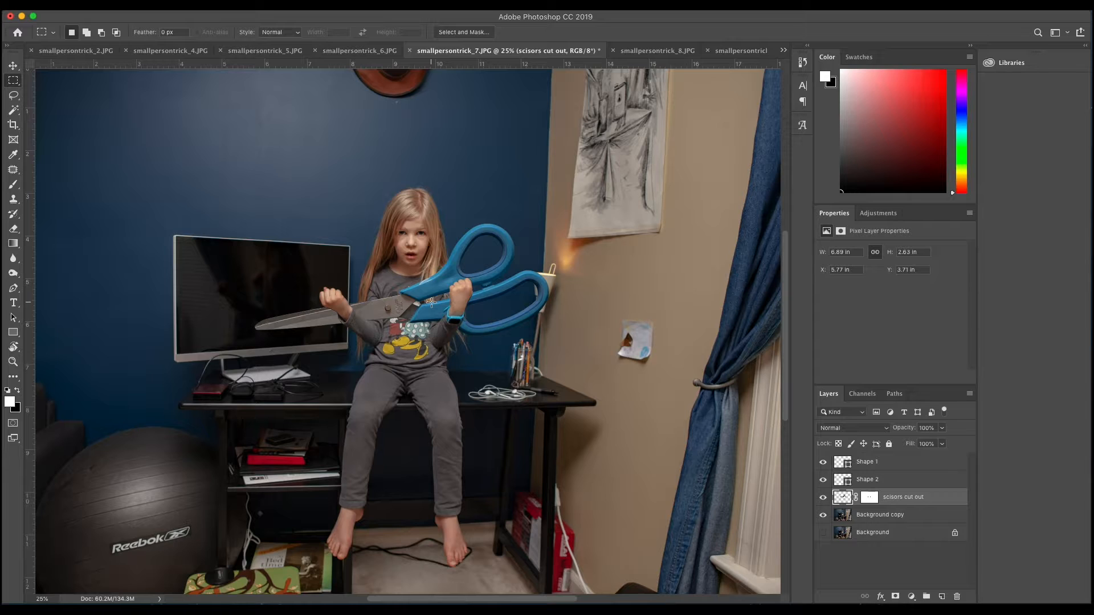
key("super+minus")
key("super+minus")
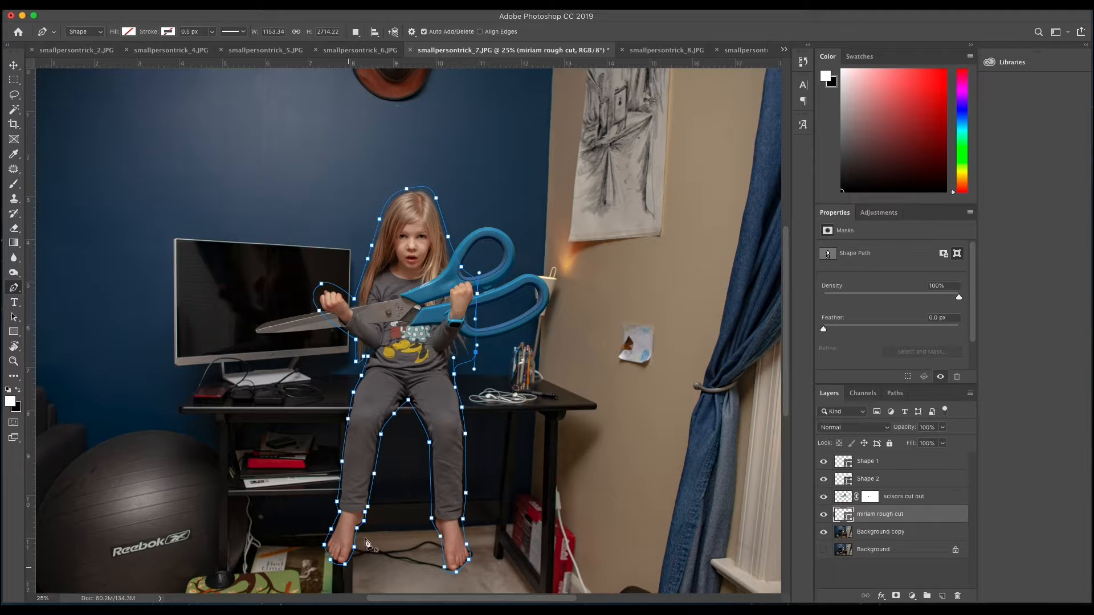
- Load the rough outline around the girl as a selection and copy that area of Background copy to a new layer
left_click(884, 514)
left_click(917, 521)
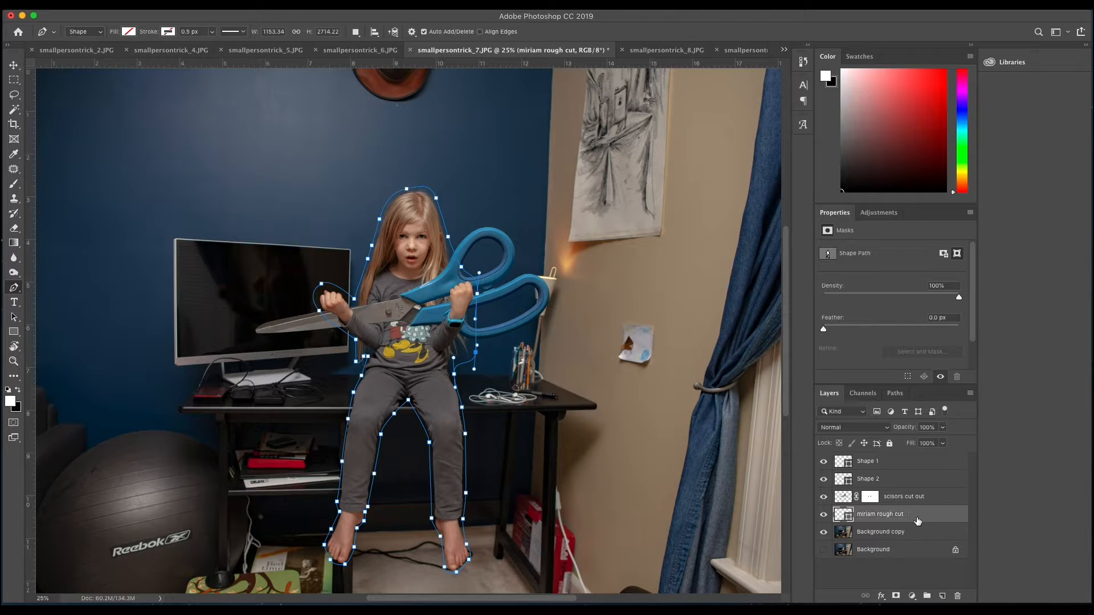
left_click(838, 520, "ctrl")
left_click(843, 532)
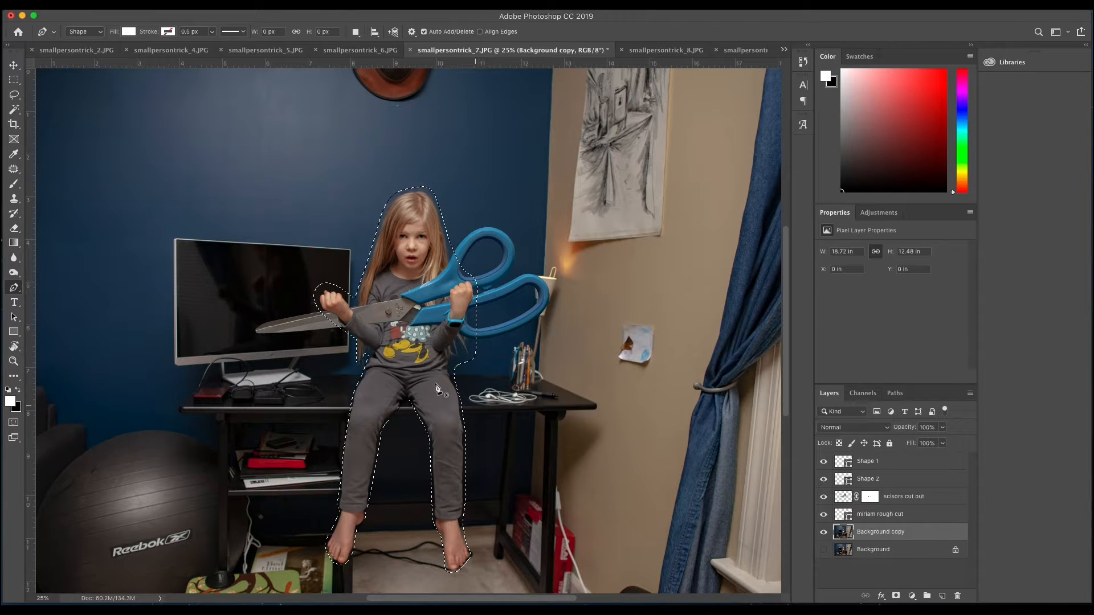
key("m")
right_click(411, 348)
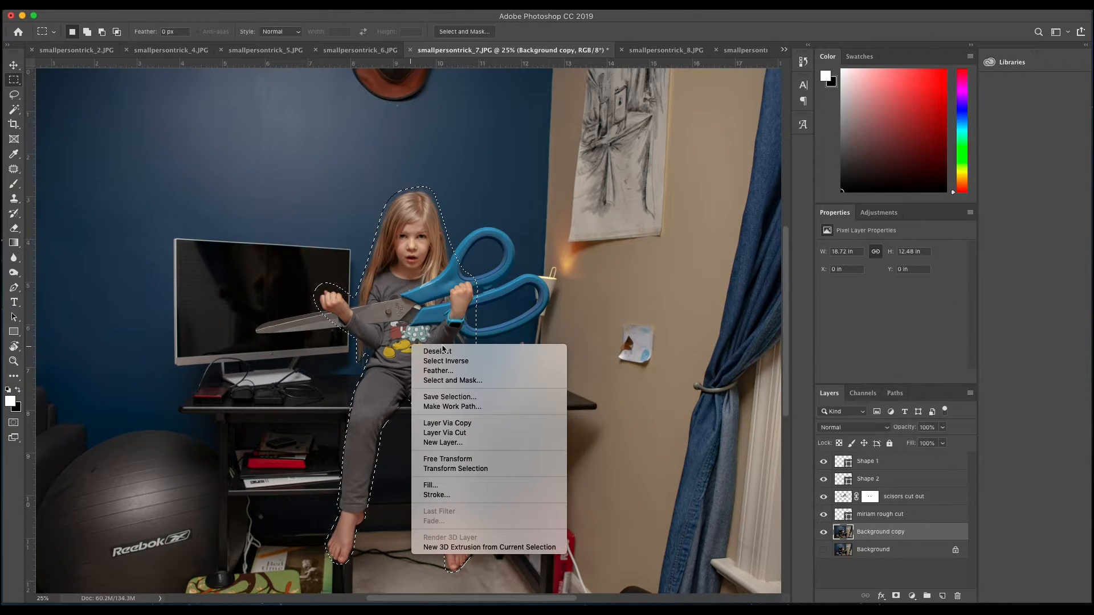
left_click(464, 423)
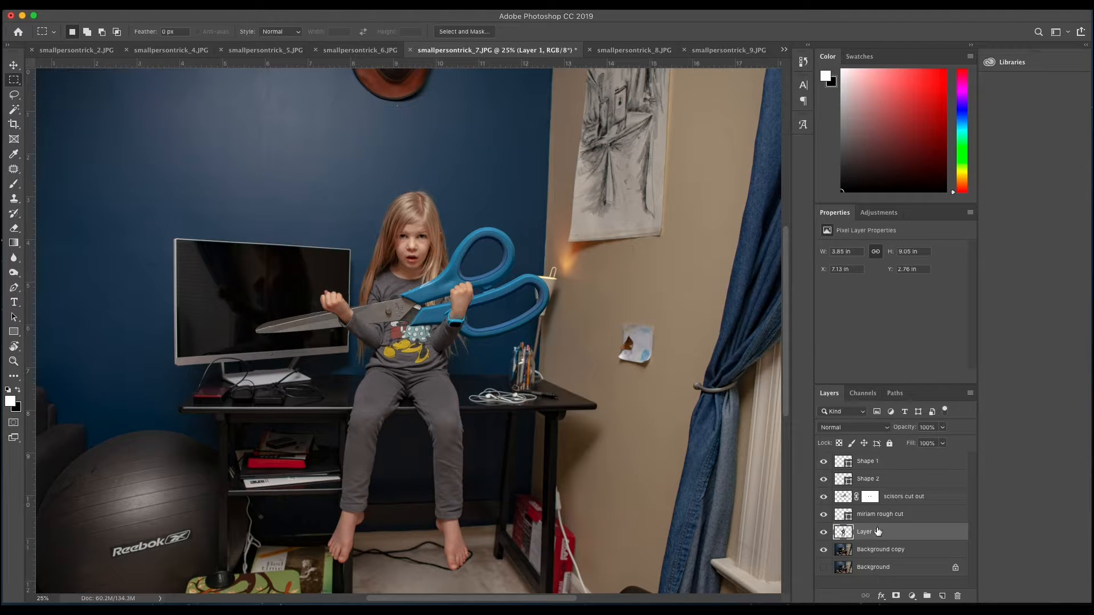
- Rename the girl's new cutout layer as rough cut
double_click(868, 532)
type("rough cut")
left_click(908, 531)
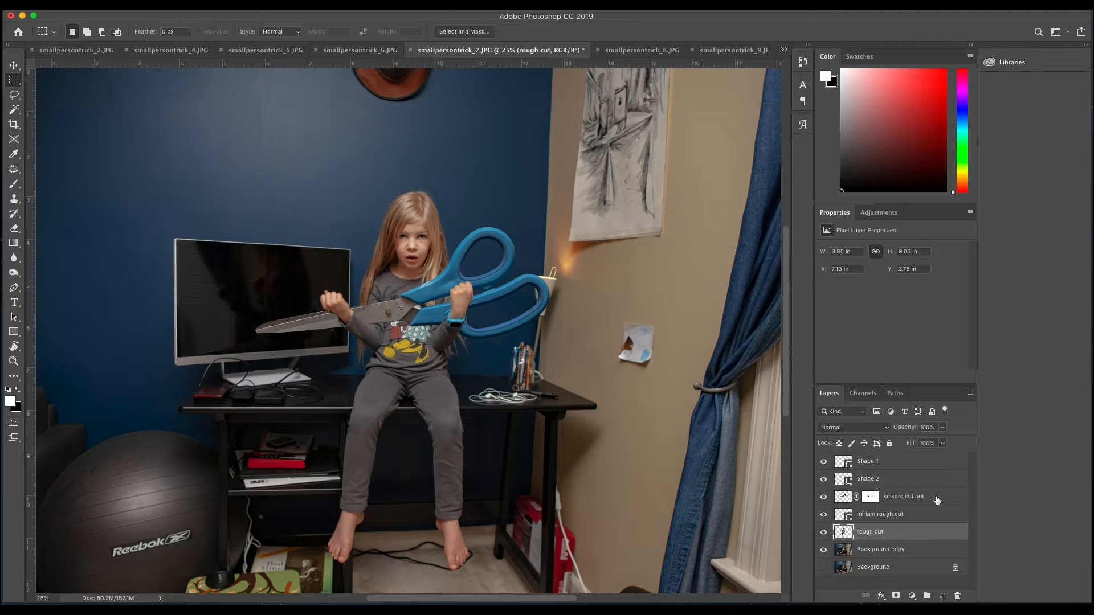
- Copy the rough cut and scissors cut out layers together into smallpersontrick_4.JPG and move them down toward the desk
left_click(945, 500, "super")
left_click_drag(944, 499, 422, 319)
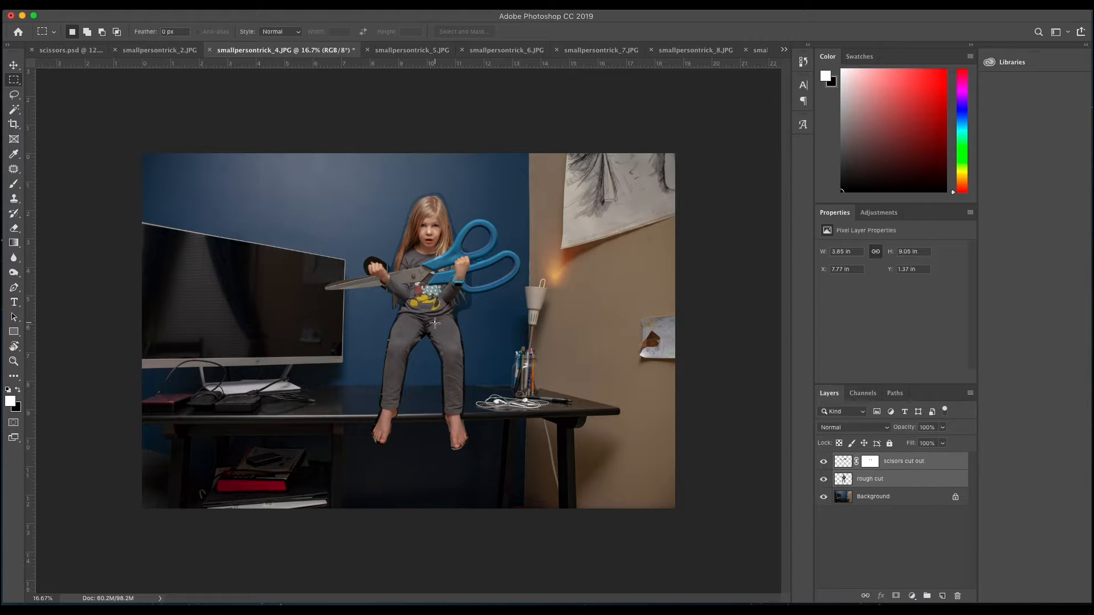
key("v")
left_click_drag(434, 323, 426, 400)
- Scale the girl and scissors down together with Free Transform, making her about 5.85 in tall, and seat her on the desk edge
key("ctrl+t")
left_click_drag(511, 520, 436, 458)
left_click_drag(398, 342, 412, 386)
mouse_move(479, 318)
left_mouse_down()
mouse_move(463, 315)
mouse_move(431, 343)
mouse_move(471, 302)
mouse_move(448, 338)
mouse_move(465, 323)
left_mouse_up()
left_click_drag(424, 378, 512, 344)
left_click_drag(430, 371, 422, 372)
key("Return")
- Examine the cutout's edges around the girl's hands, legs and feet and her overall placement on the desk
key("super+plus")
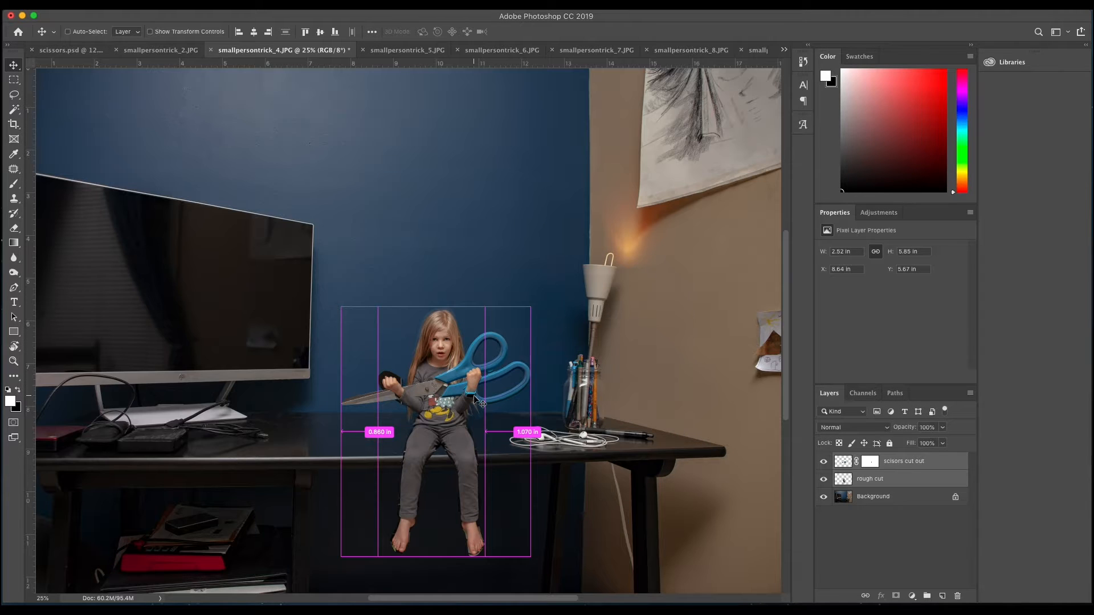
key("super+plus")
key("super+plus")
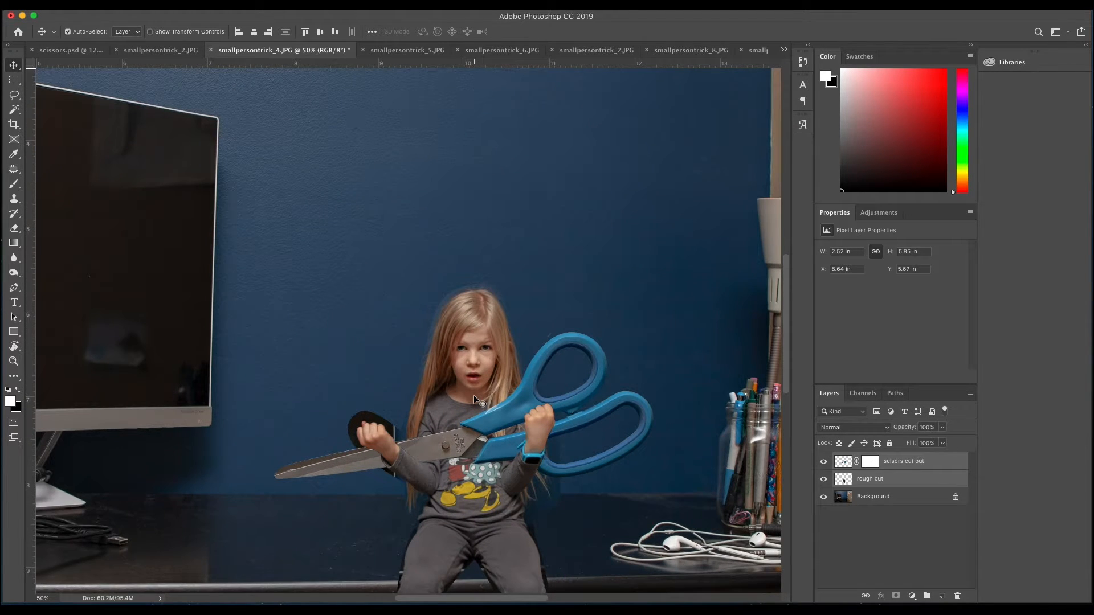
scroll(473, 395, "down", 2)
scroll(474, 395, "down", 5)
scroll(473, 395, "right", 4)
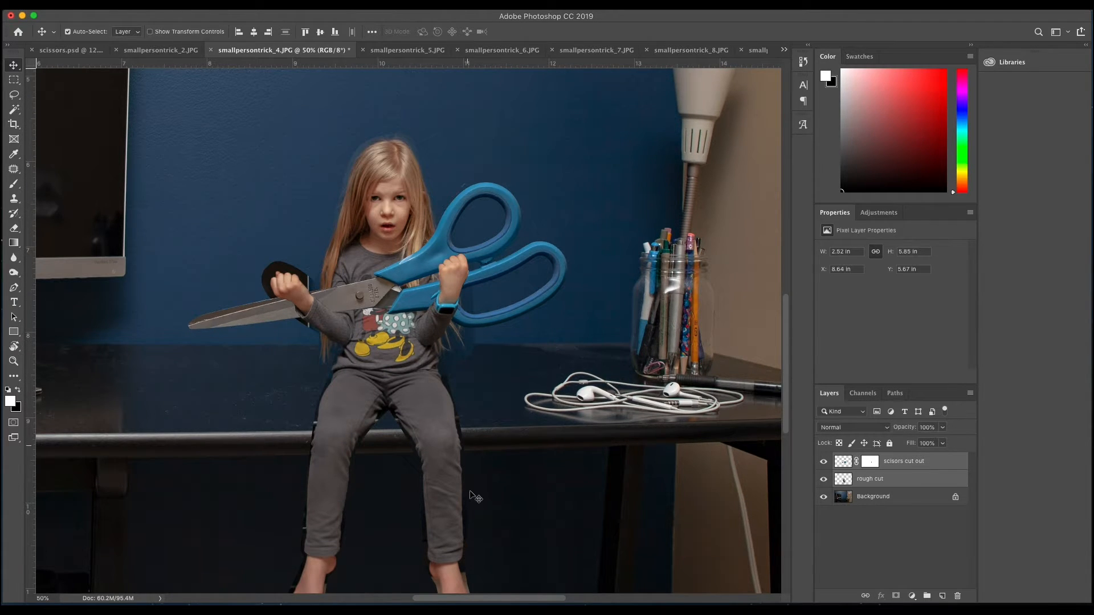
scroll(474, 519, "down", 4)
scroll(473, 520, "left", 1)
scroll(478, 525, "down", 1)
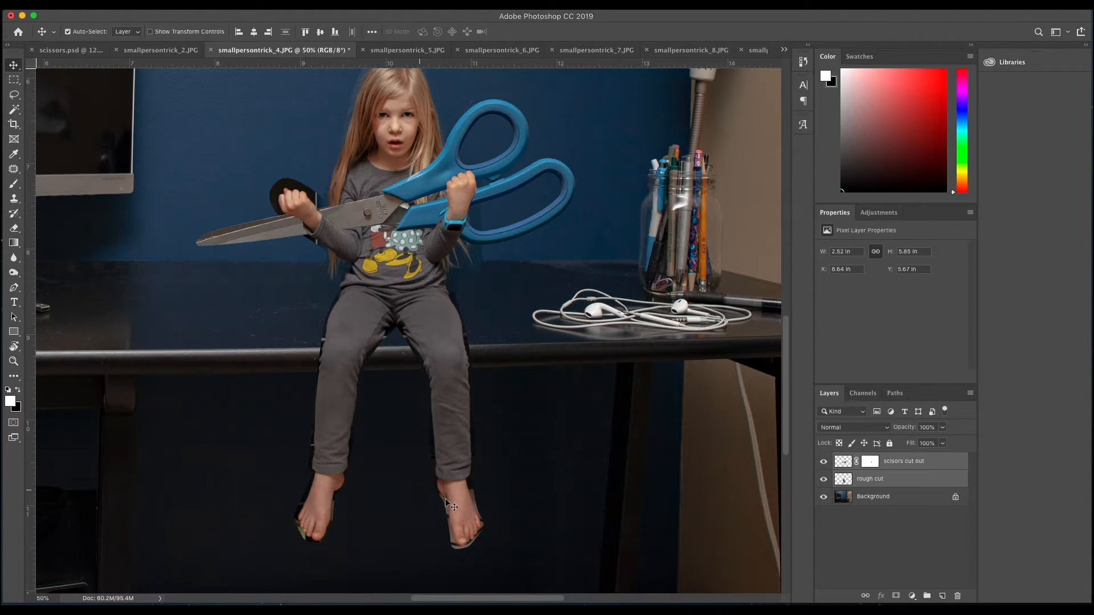
scroll(448, 504, "up", 4)
key("super")
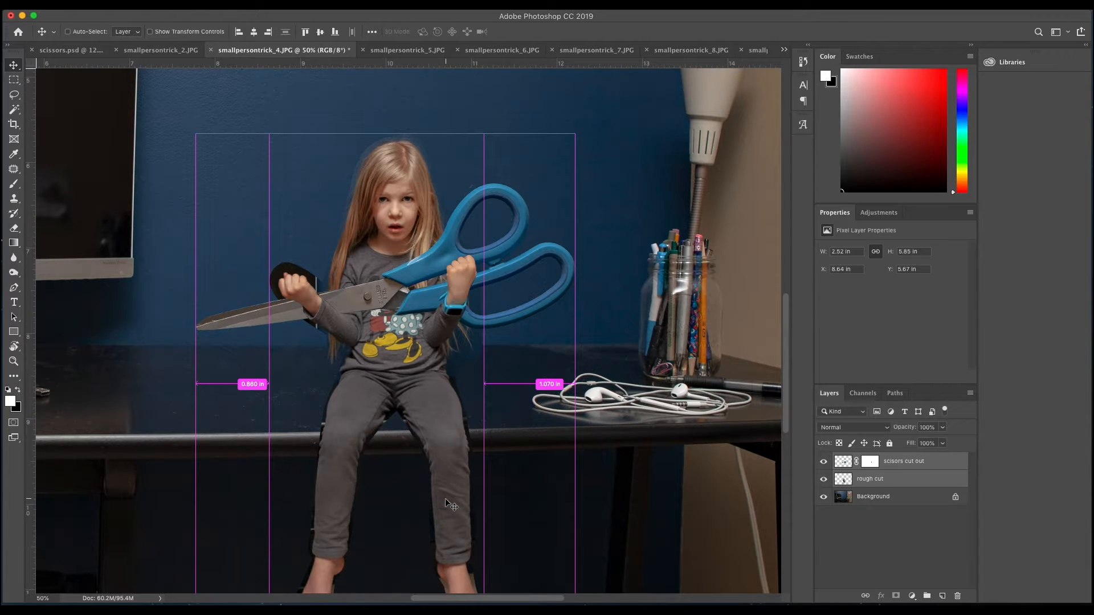
key("super+minus")
key("super+minus")
key("super+minus")
key("super+minus")
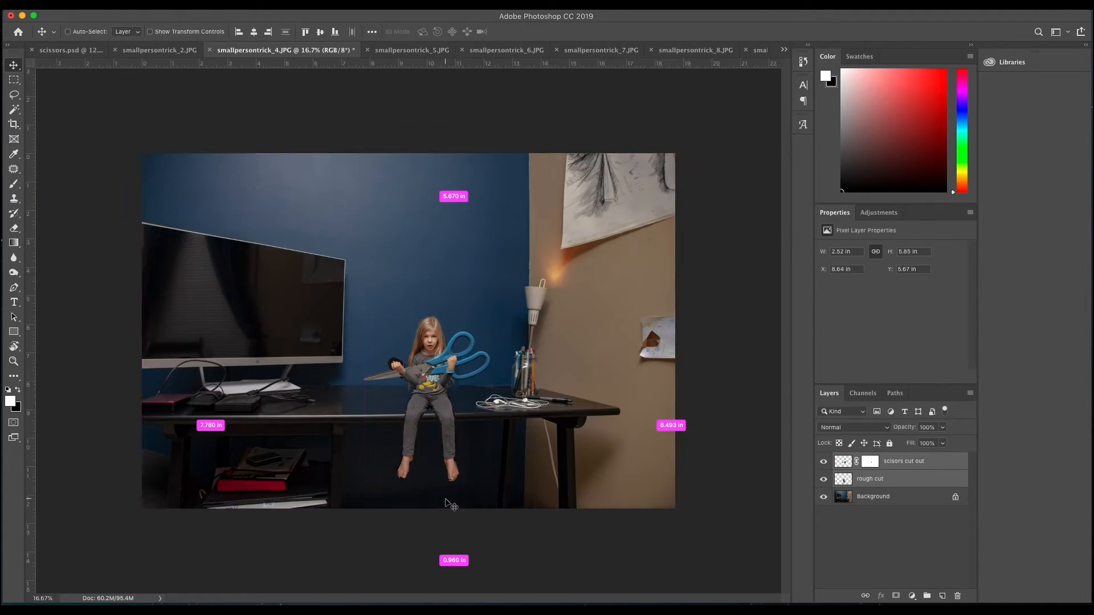